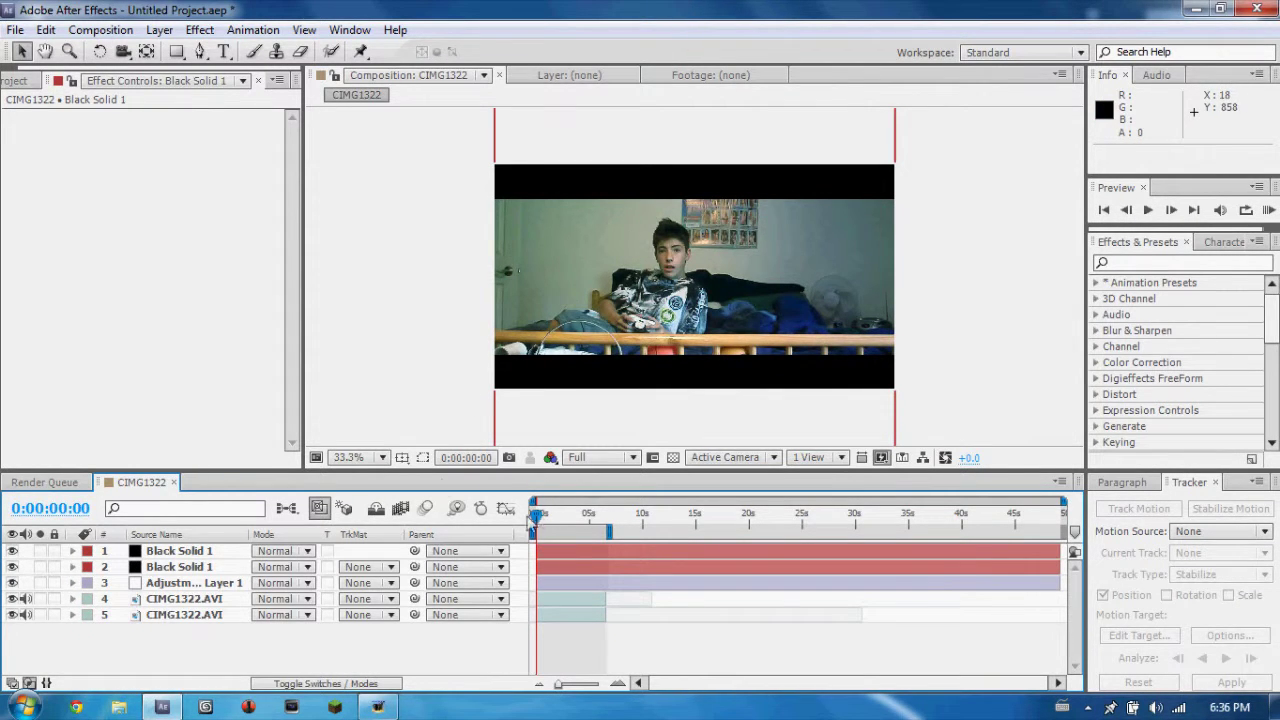
Step: Preview and scrub the CIMG1322 composition, then show the Project item list and dismiss the Norton alert
{"action": "left_click", "coordinate": [1268, 210]}
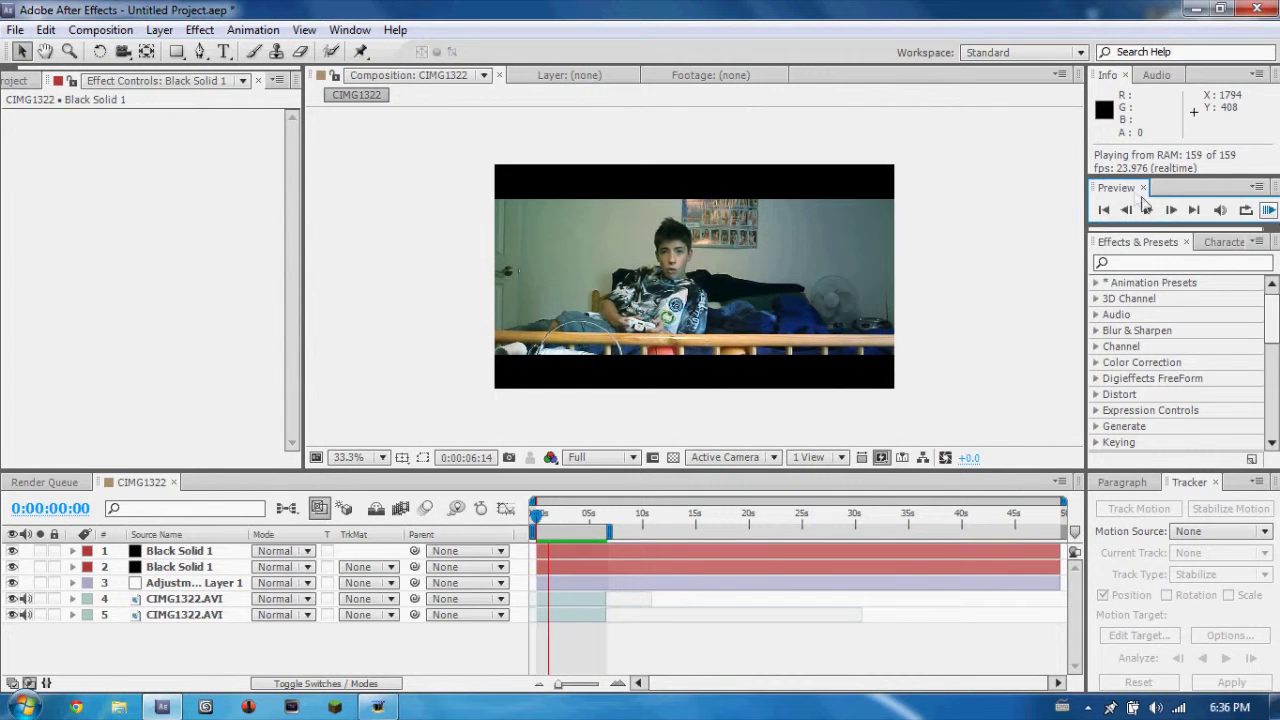
{"action": "left_click", "coordinate": [1140, 203]}
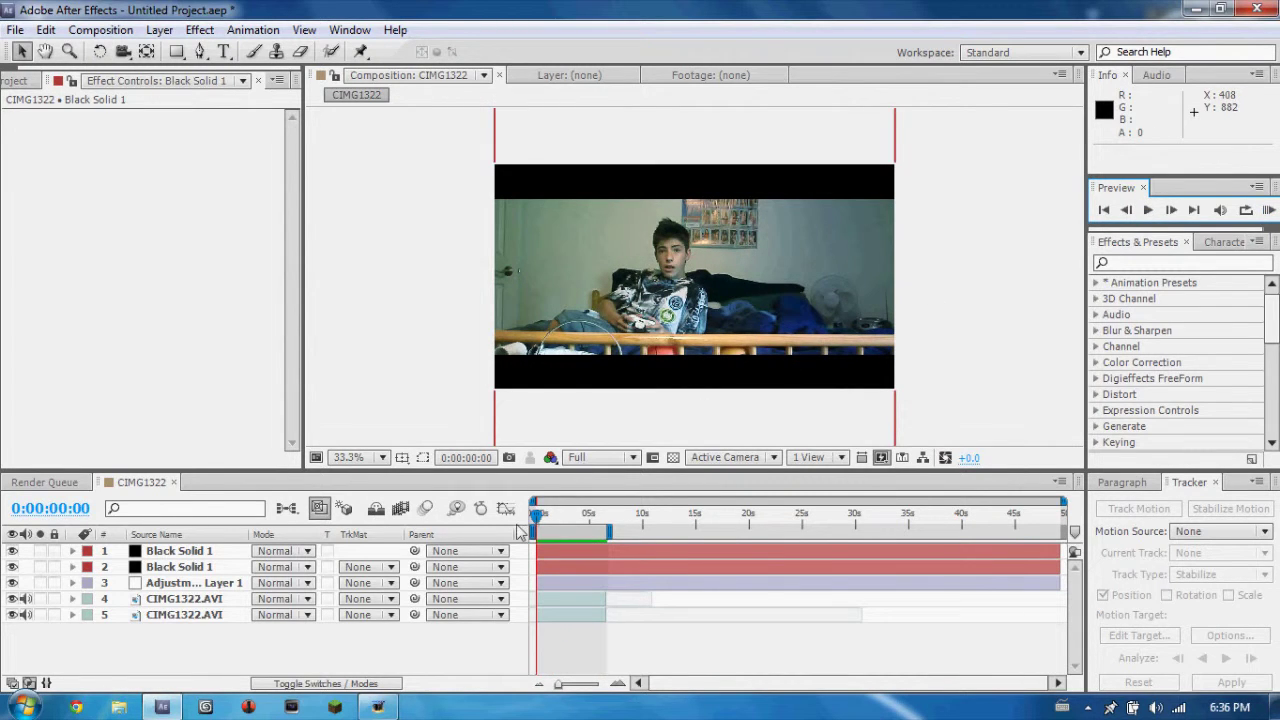
{"action": "left_click_drag", "start_coordinate": [538, 520], "coordinate": [537, 515]}
{"action": "left_click", "coordinate": [14, 79]}
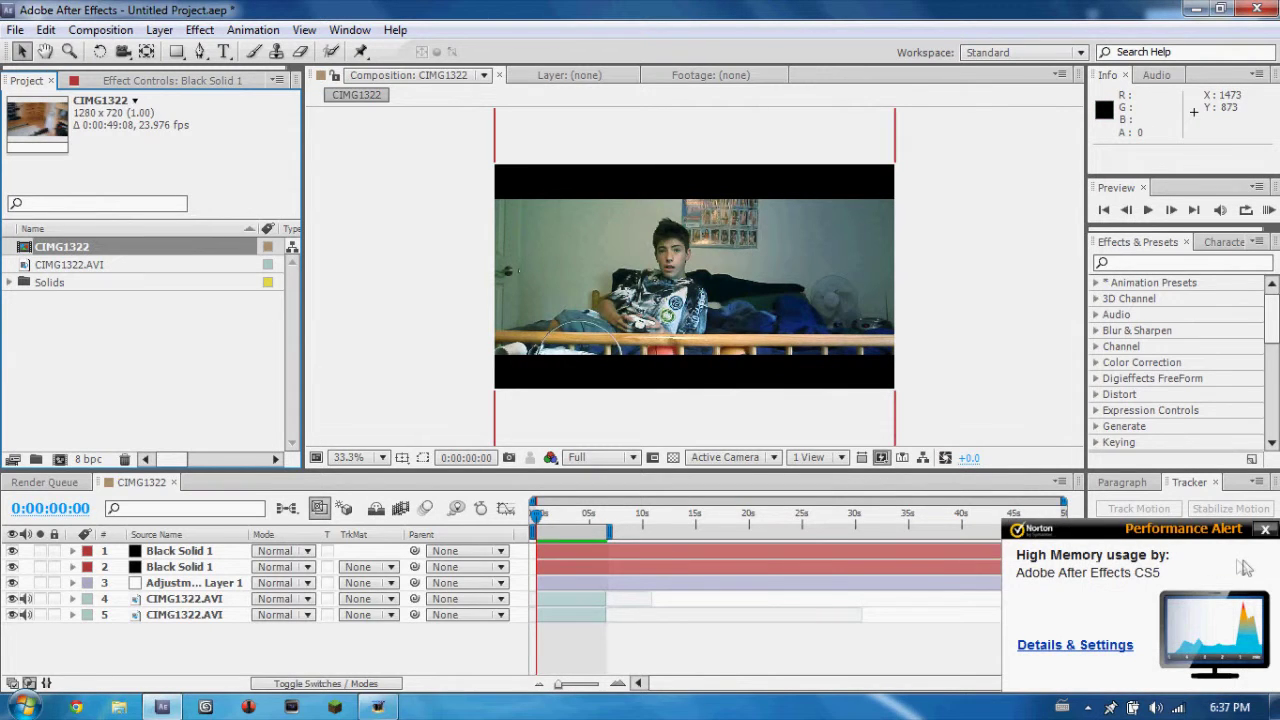
{"action": "left_click", "coordinate": [1265, 529]}
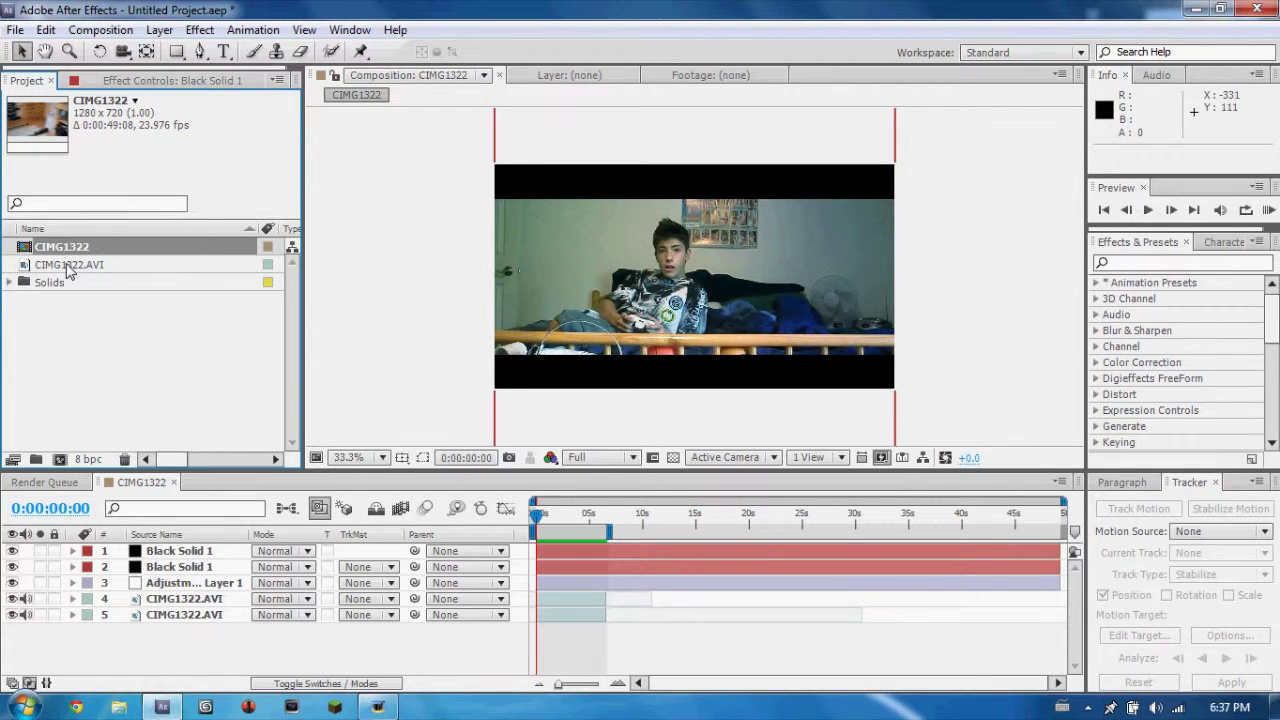
Step: Create composition CIMG1323 from CIMG1322.AVI, trimmed from about 19s to a short clip starting at 0s
{"action": "left_click_drag", "start_coordinate": [67, 268], "coordinate": [61, 462]}
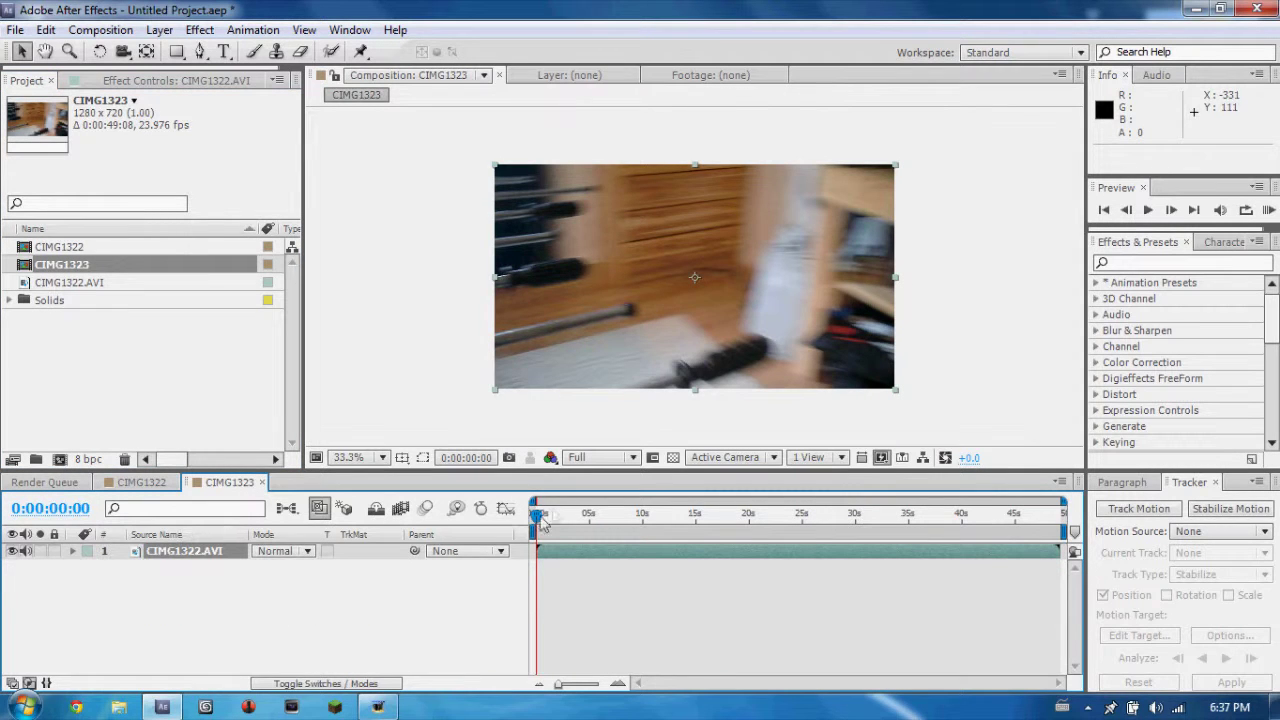
{"action": "left_click_drag", "start_coordinate": [538, 515], "coordinate": [740, 524]}
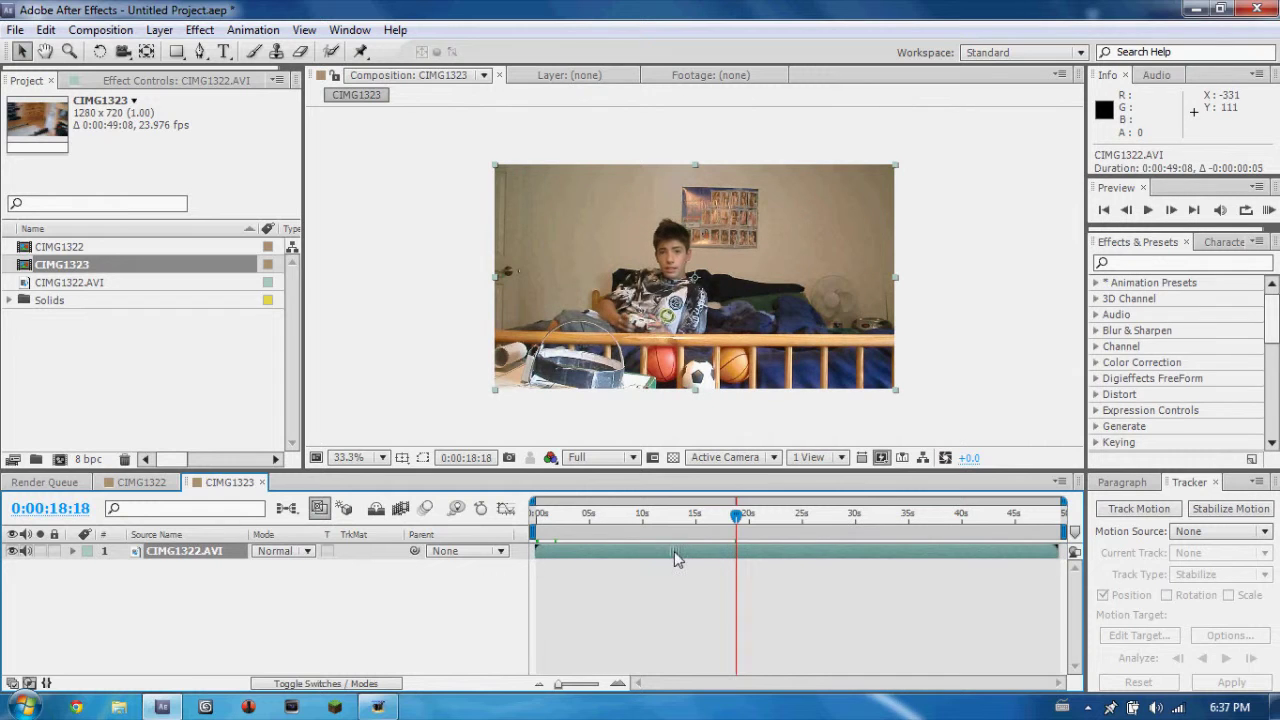
{"action": "mouse_move", "coordinate": [537, 550]}
{"action": "left_mouse_down"}
{"action": "mouse_move", "coordinate": [740, 528]}
{"action": "mouse_move", "coordinate": [537, 515]}
{"action": "left_mouse_up"}
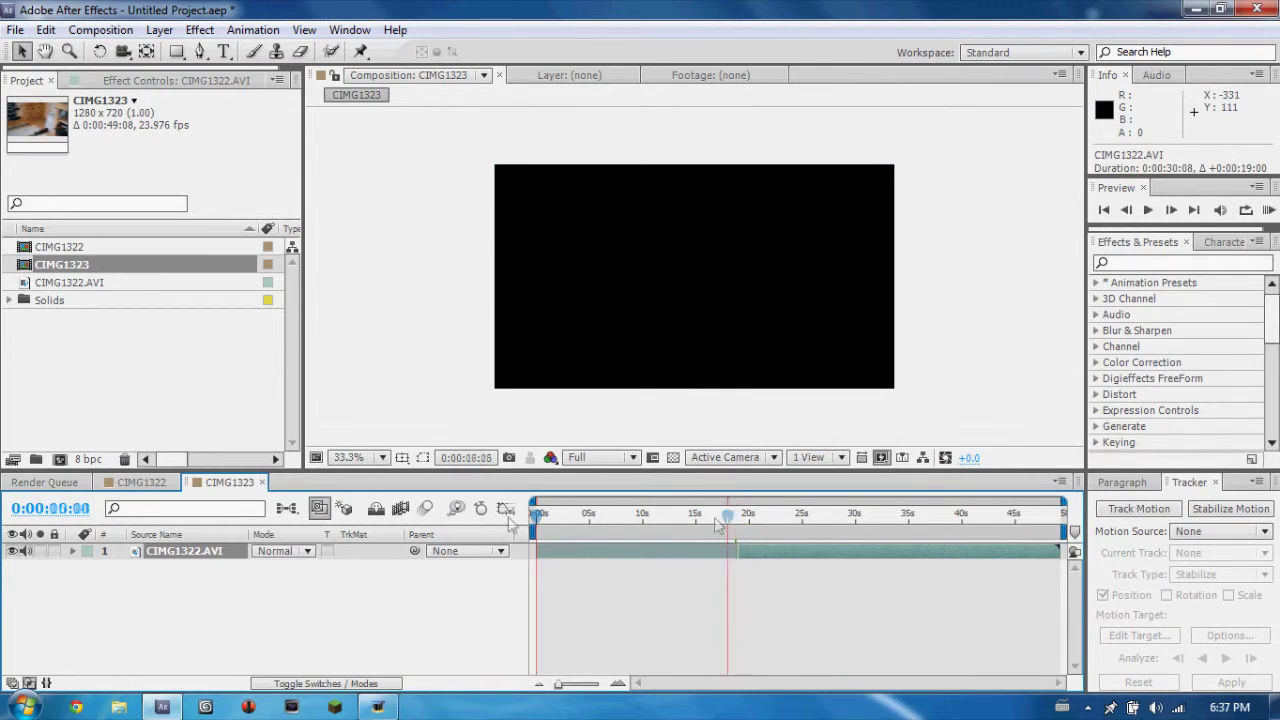
{"action": "mouse_move", "coordinate": [748, 556]}
{"action": "left_mouse_down"}
{"action": "mouse_move", "coordinate": [546, 560]}
{"action": "mouse_move", "coordinate": [587, 528]}
{"action": "mouse_move", "coordinate": [605, 533]}
{"action": "left_mouse_up"}
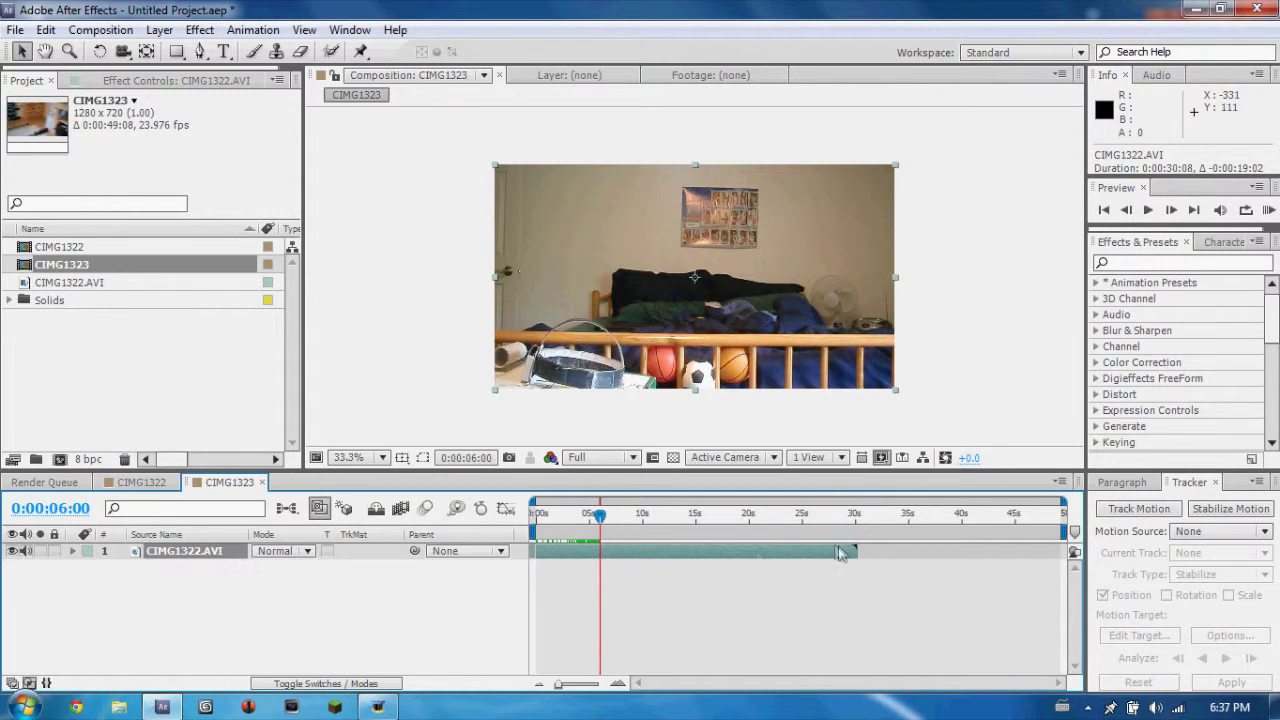
{"action": "mouse_move", "coordinate": [855, 552]}
{"action": "left_mouse_down"}
{"action": "mouse_move", "coordinate": [662, 552]}
{"action": "mouse_move", "coordinate": [599, 577]}
{"action": "left_mouse_up"}
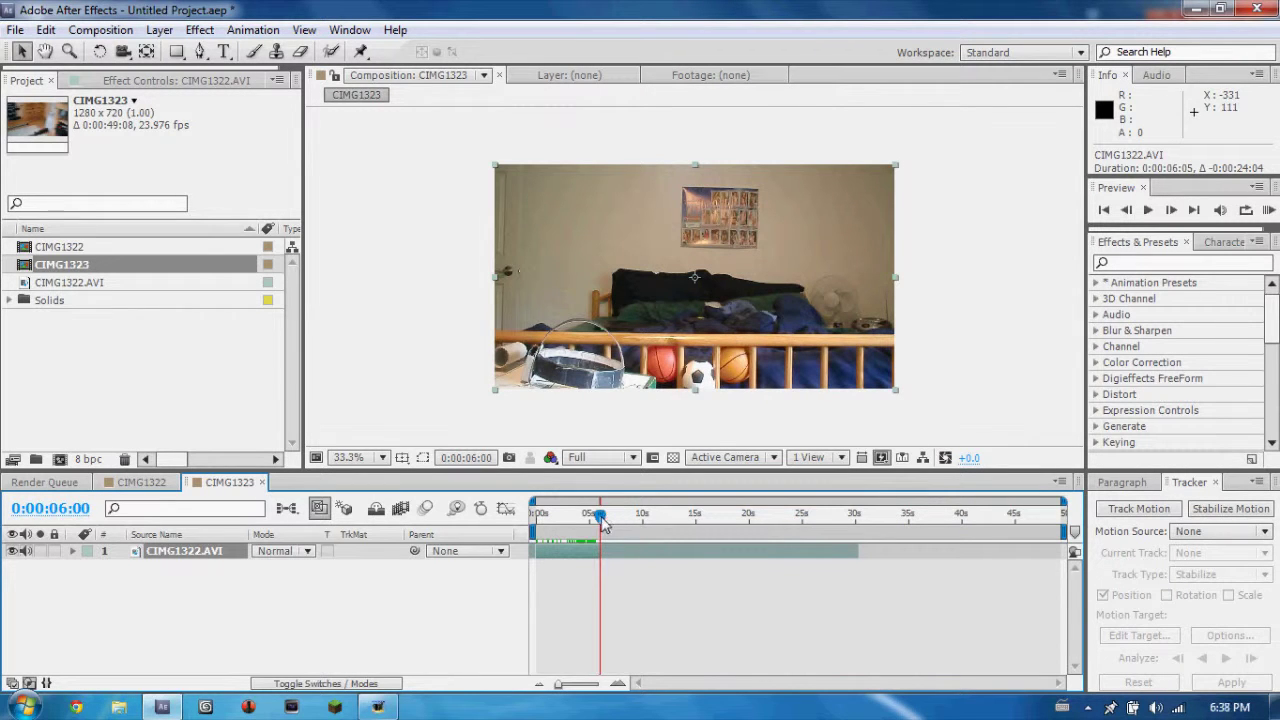
{"action": "left_click_drag", "start_coordinate": [600, 515], "coordinate": [537, 515]}
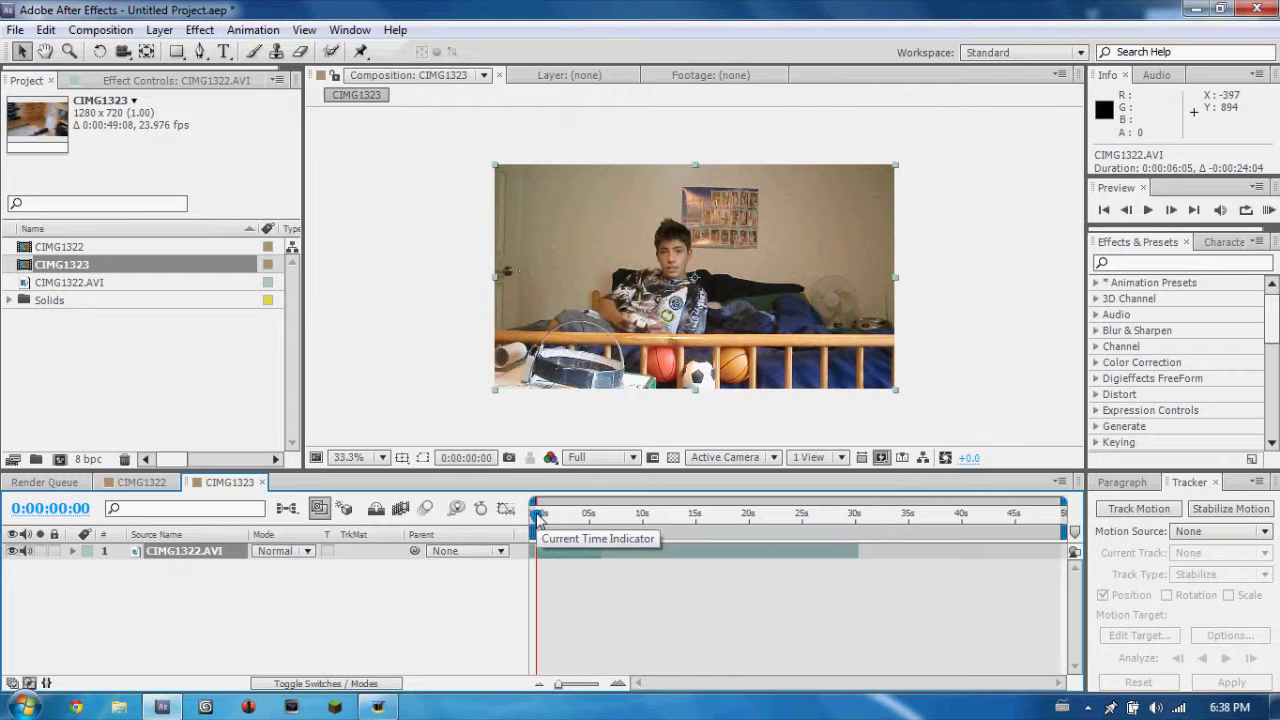
Step: Duplicate the CIMG1322.AVI layer and trim the top copy to begin around 21 seconds
{"action": "mouse_move", "coordinate": [537, 515]}
{"action": "left_mouse_down"}
{"action": "mouse_move", "coordinate": [573, 515]}
{"action": "mouse_move", "coordinate": [512, 535]}
{"action": "left_mouse_up"}
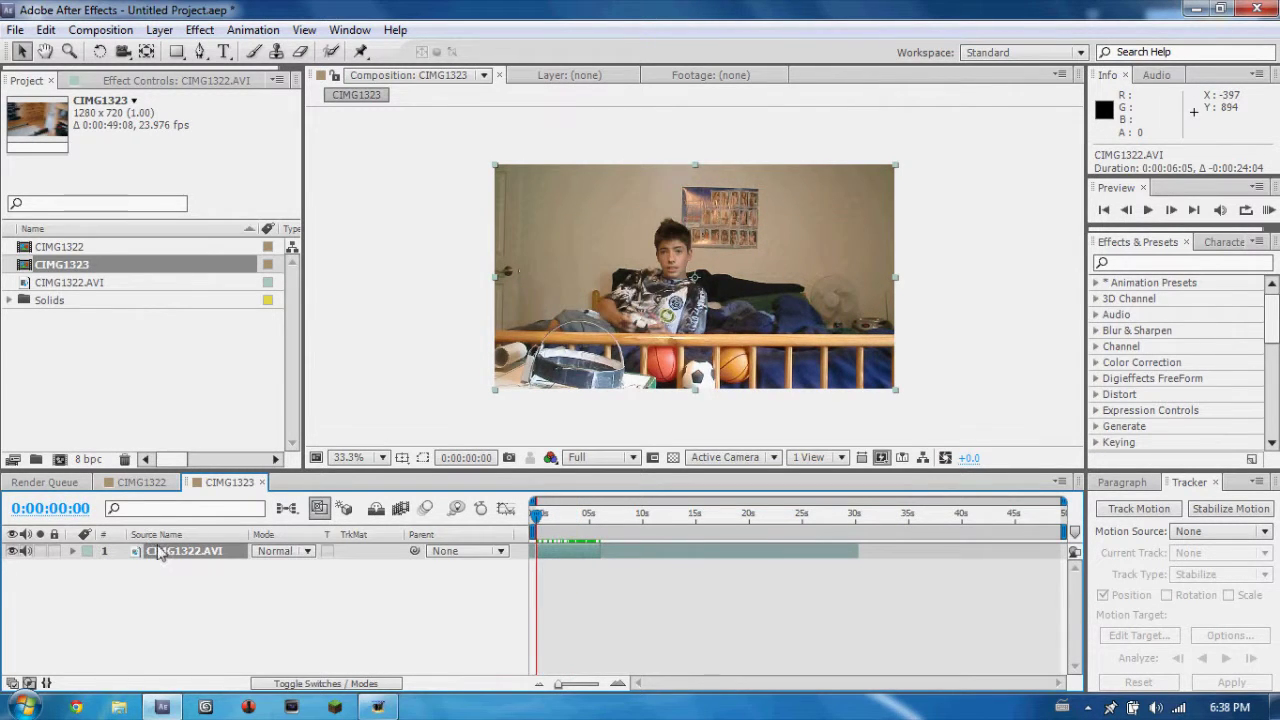
{"action": "key", "text": "ctrl+d"}
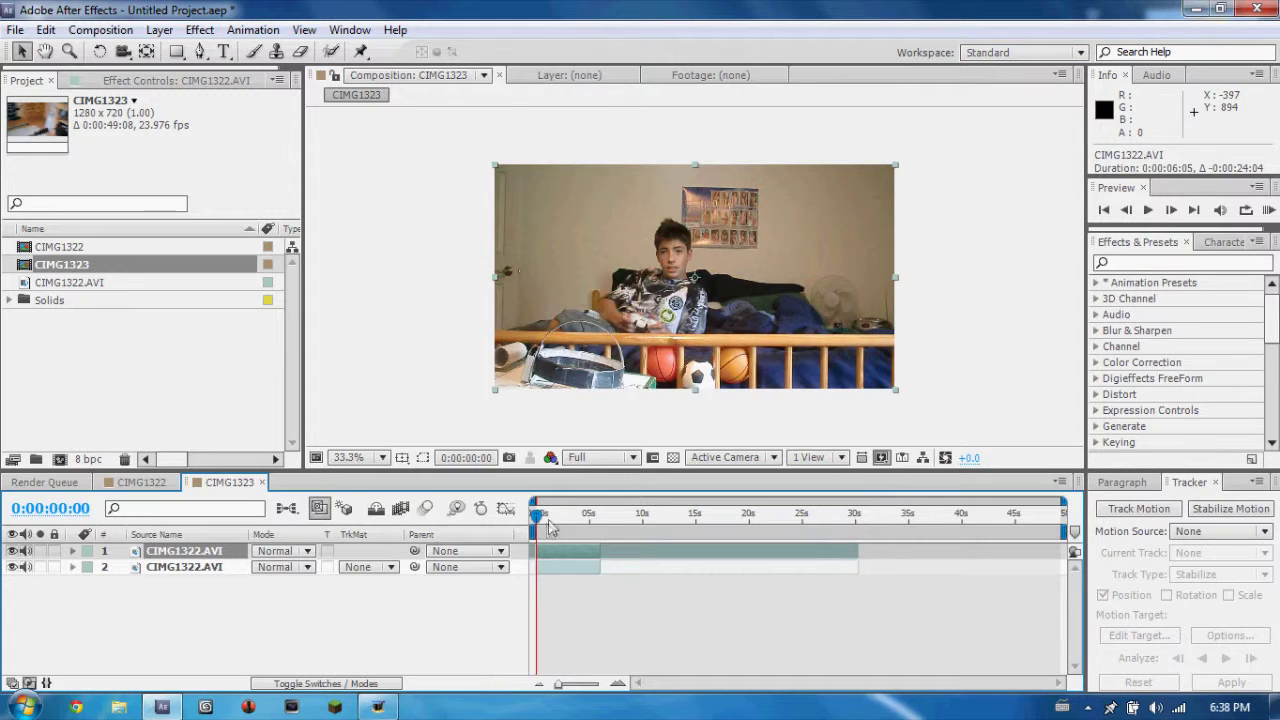
{"action": "left_click_drag", "start_coordinate": [598, 555], "coordinate": [854, 559]}
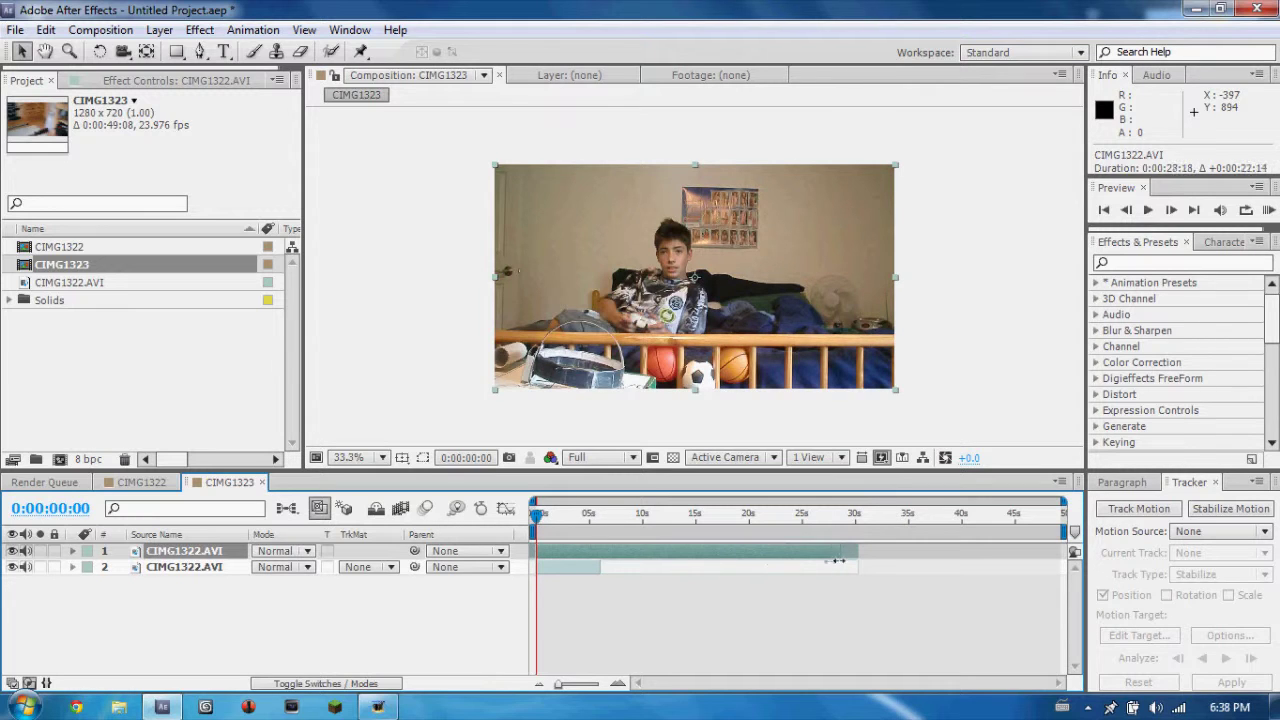
{"action": "mouse_move", "coordinate": [537, 528]}
{"action": "left_mouse_down"}
{"action": "mouse_move", "coordinate": [800, 527]}
{"action": "mouse_move", "coordinate": [763, 520]}
{"action": "left_mouse_up"}
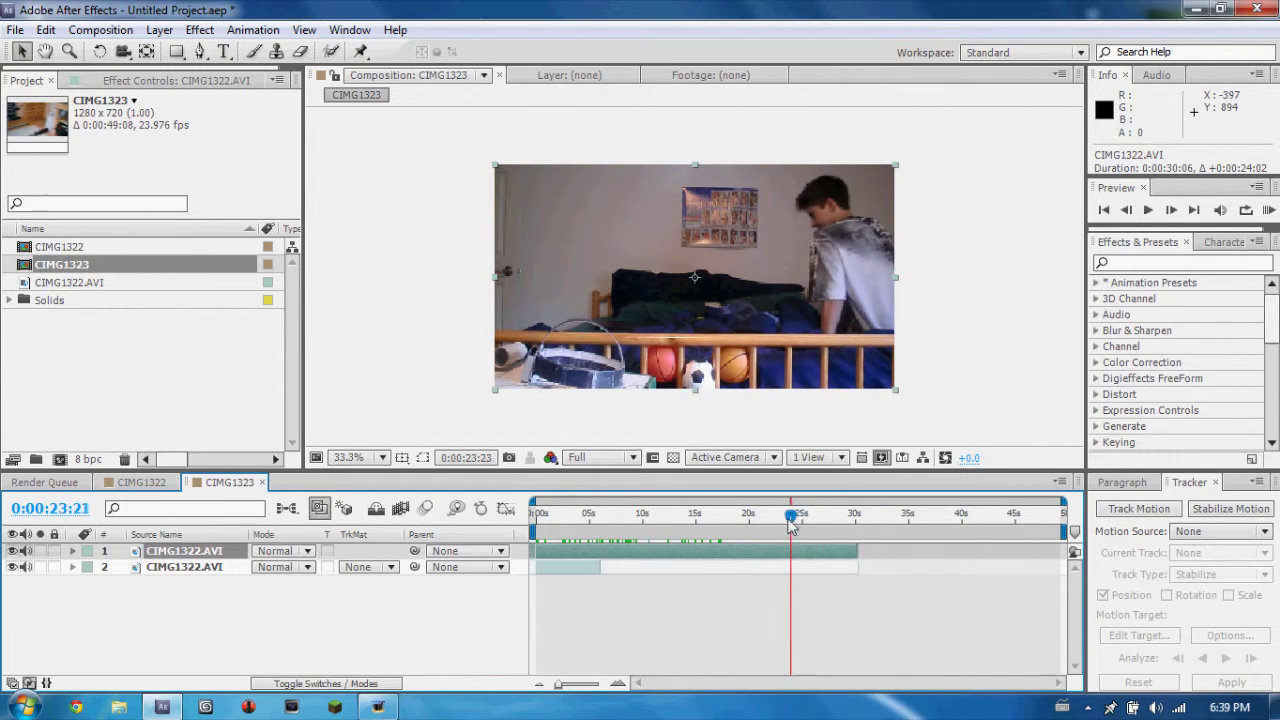
{"action": "left_click_drag", "start_coordinate": [533, 551], "coordinate": [759, 565]}
{"action": "left_click_drag", "start_coordinate": [763, 516], "coordinate": [446, 516]}
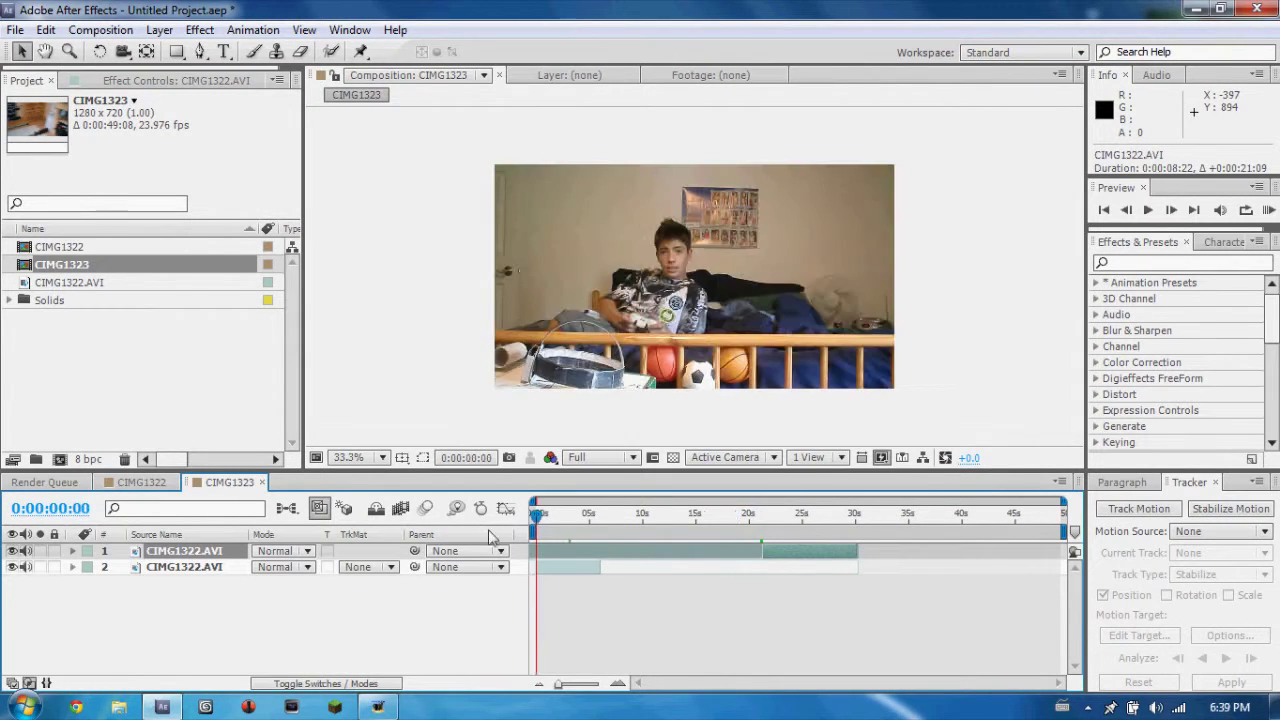
Step: Slide the top copy to start at 0s, then nudge it about one second later
{"action": "left_click_drag", "start_coordinate": [800, 552], "coordinate": [567, 552]}
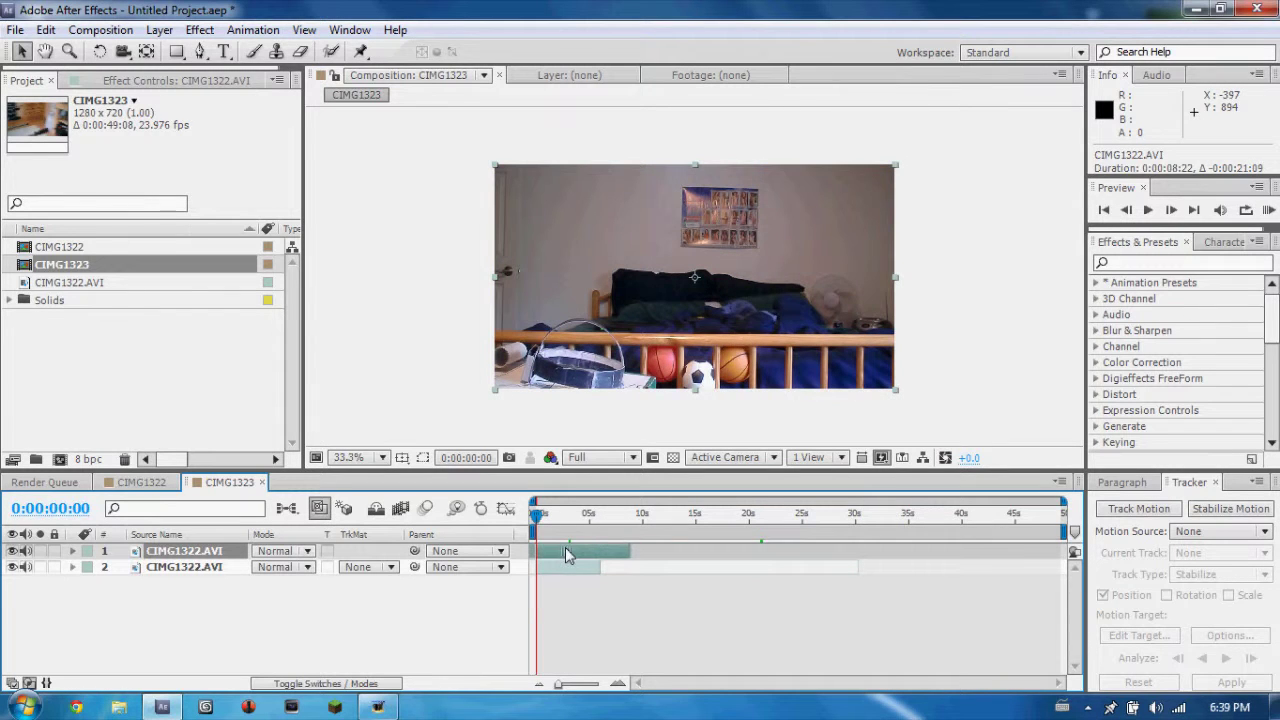
{"action": "left_click", "coordinate": [12, 551]}
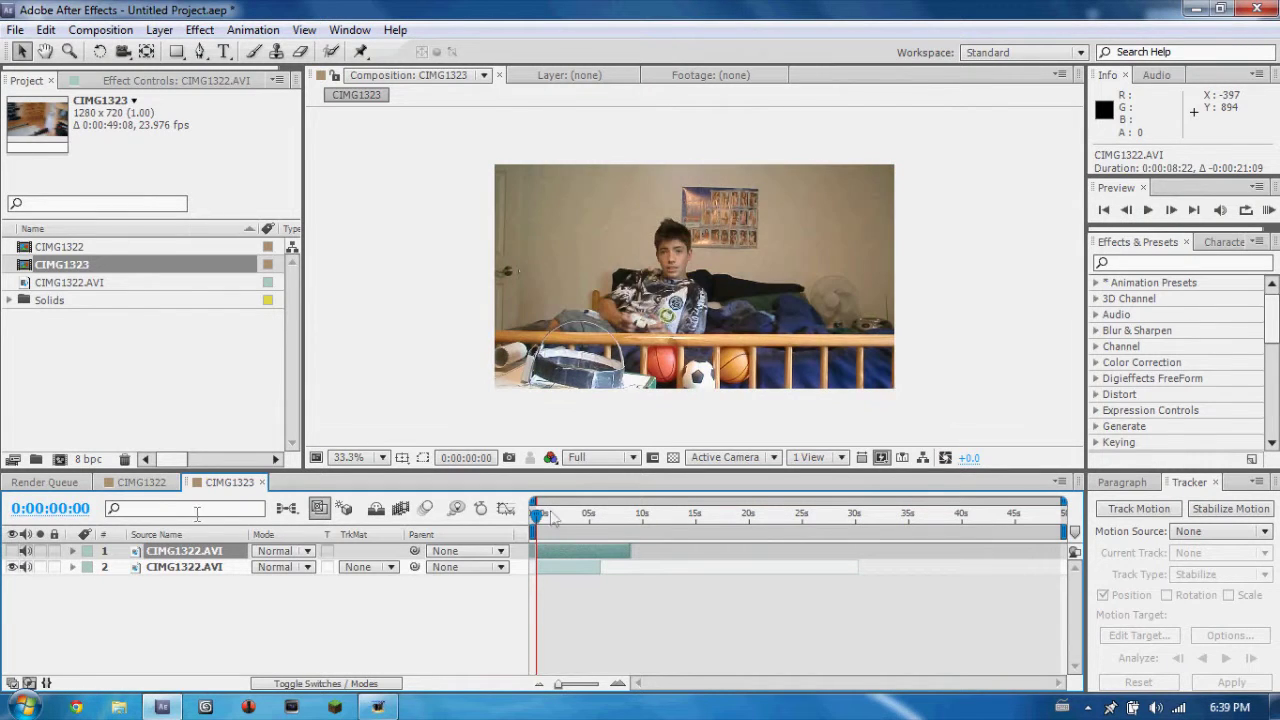
{"action": "left_click_drag", "start_coordinate": [537, 520], "coordinate": [575, 520]}
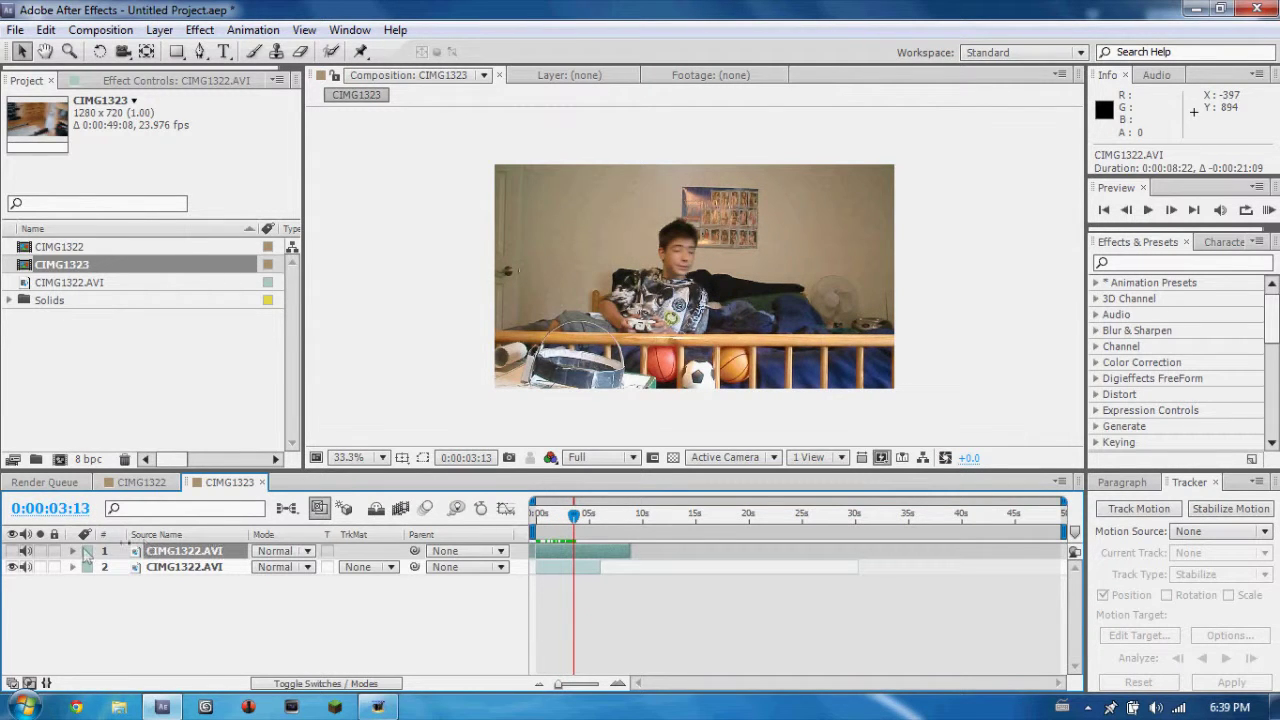
{"action": "left_click", "coordinate": [590, 556]}
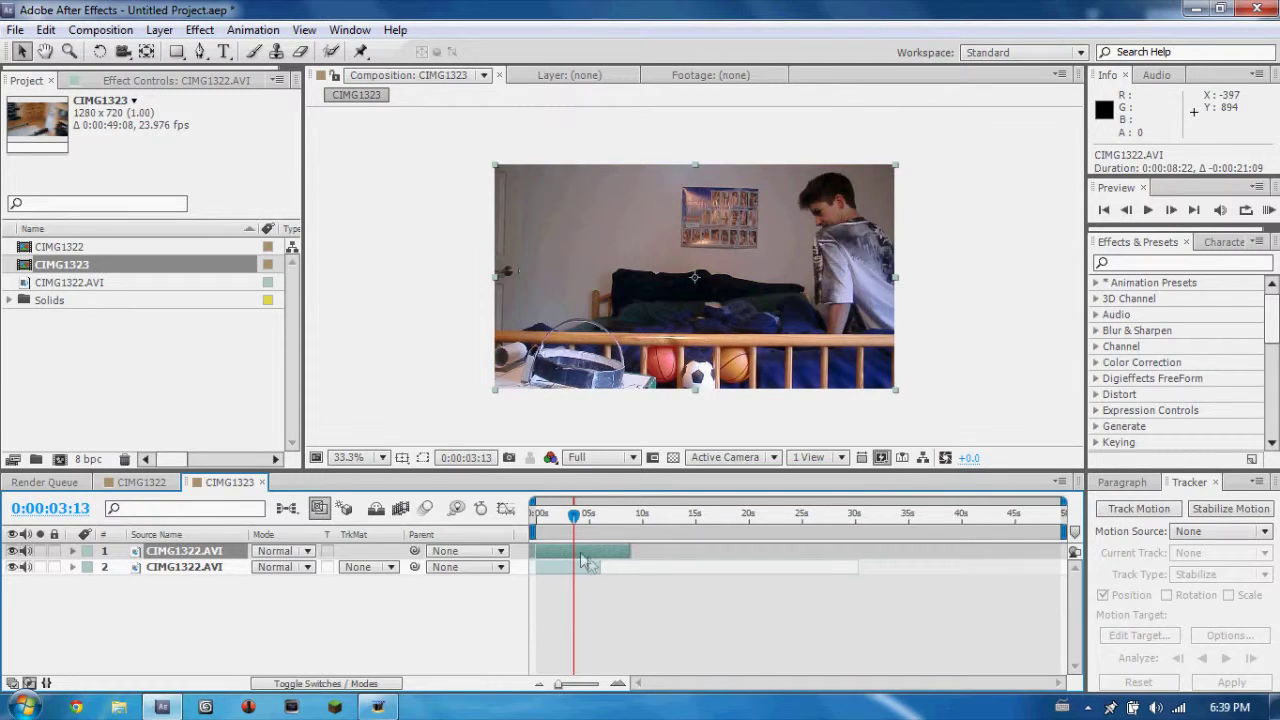
{"action": "left_click_drag", "start_coordinate": [583, 558], "coordinate": [594, 553]}
{"action": "left_click_drag", "start_coordinate": [603, 557], "coordinate": [604, 558]}
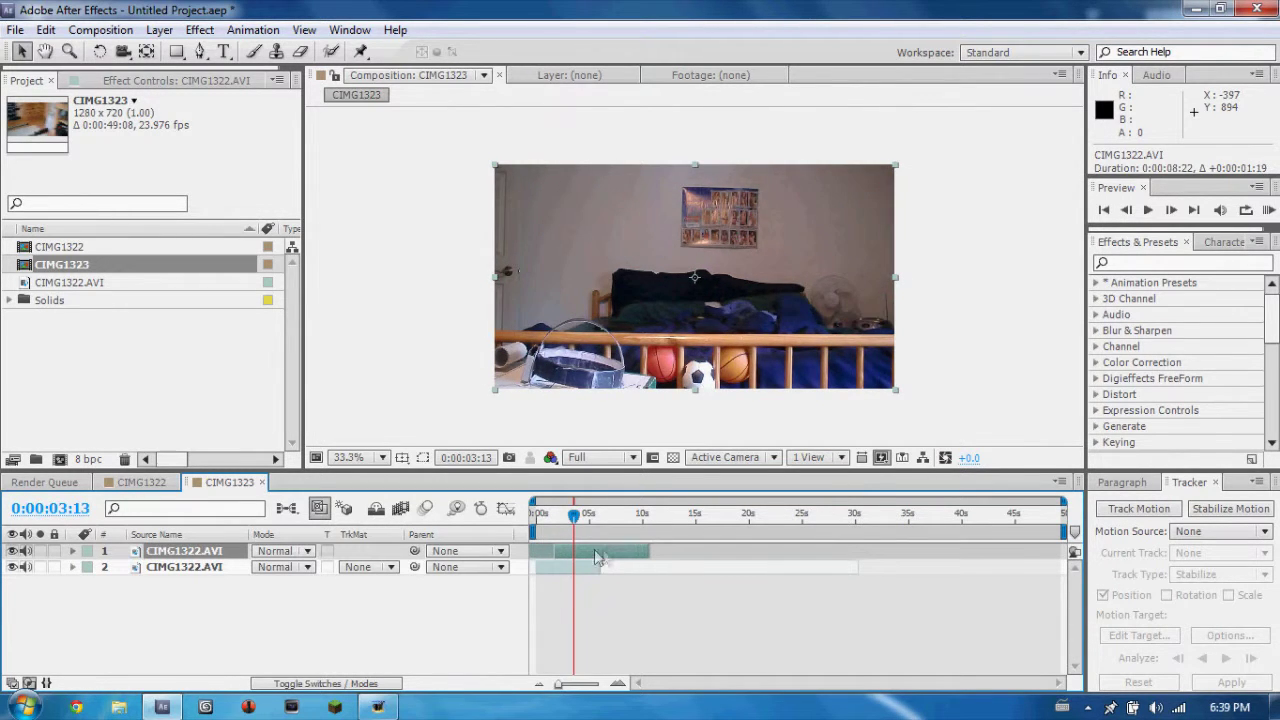
{"action": "left_click_drag", "start_coordinate": [573, 530], "coordinate": [500, 527]}
Step: Preview the layered clips and trim the top copy's out point
{"action": "left_click", "coordinate": [1150, 209]}
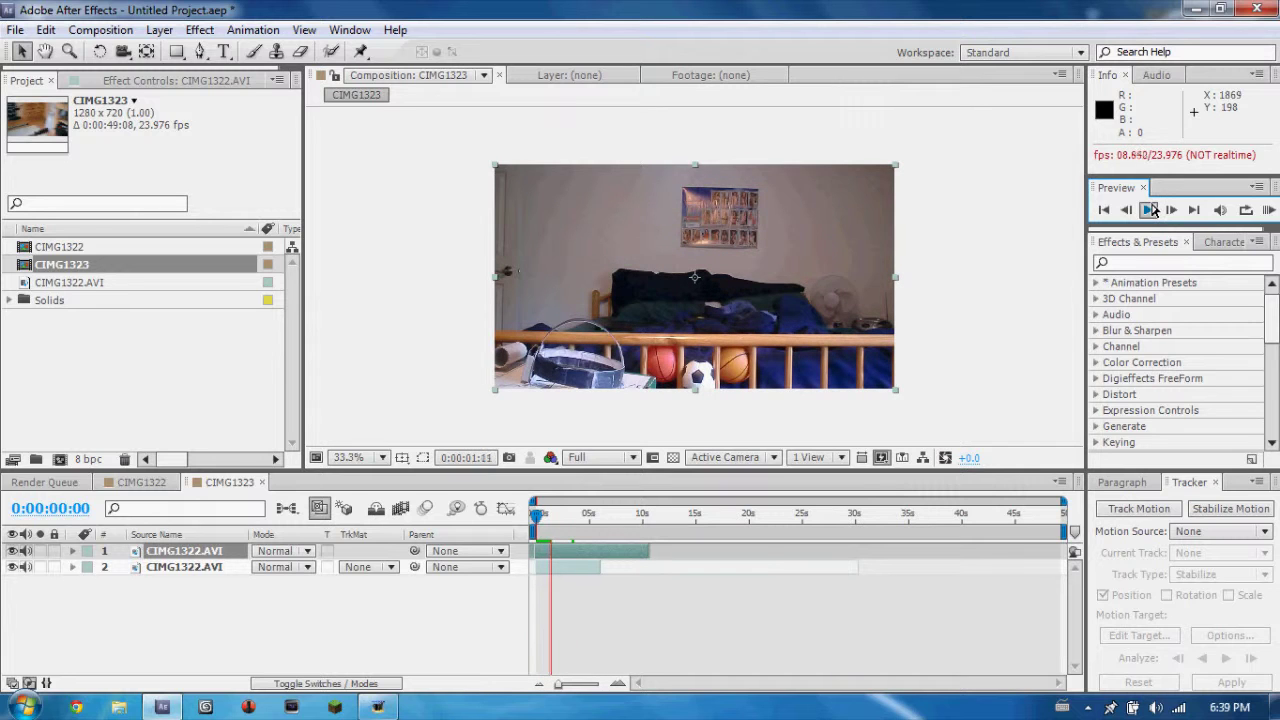
{"action": "left_click", "coordinate": [491, 512]}
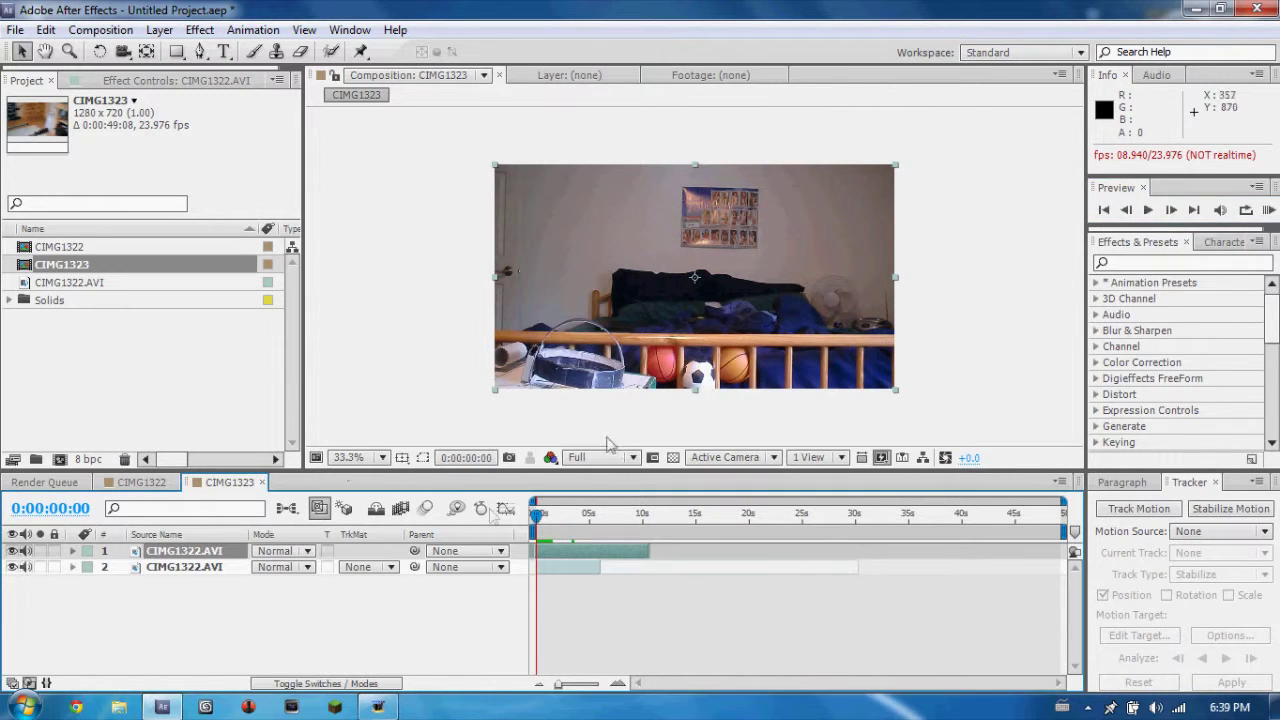
{"action": "left_click_drag", "start_coordinate": [645, 550], "coordinate": [641, 549]}
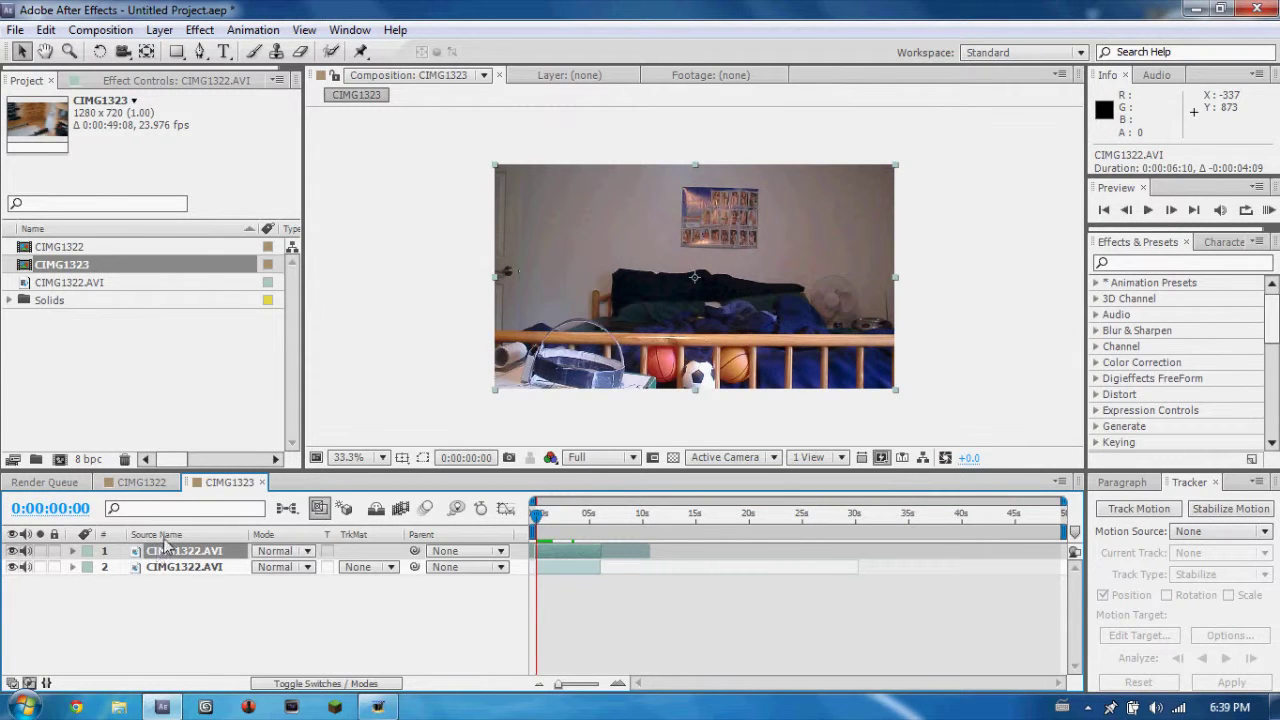
Step: At 0:00:04:20, draw a closed mask on the top layer around the standing person on the right
{"action": "left_click", "coordinate": [201, 53]}
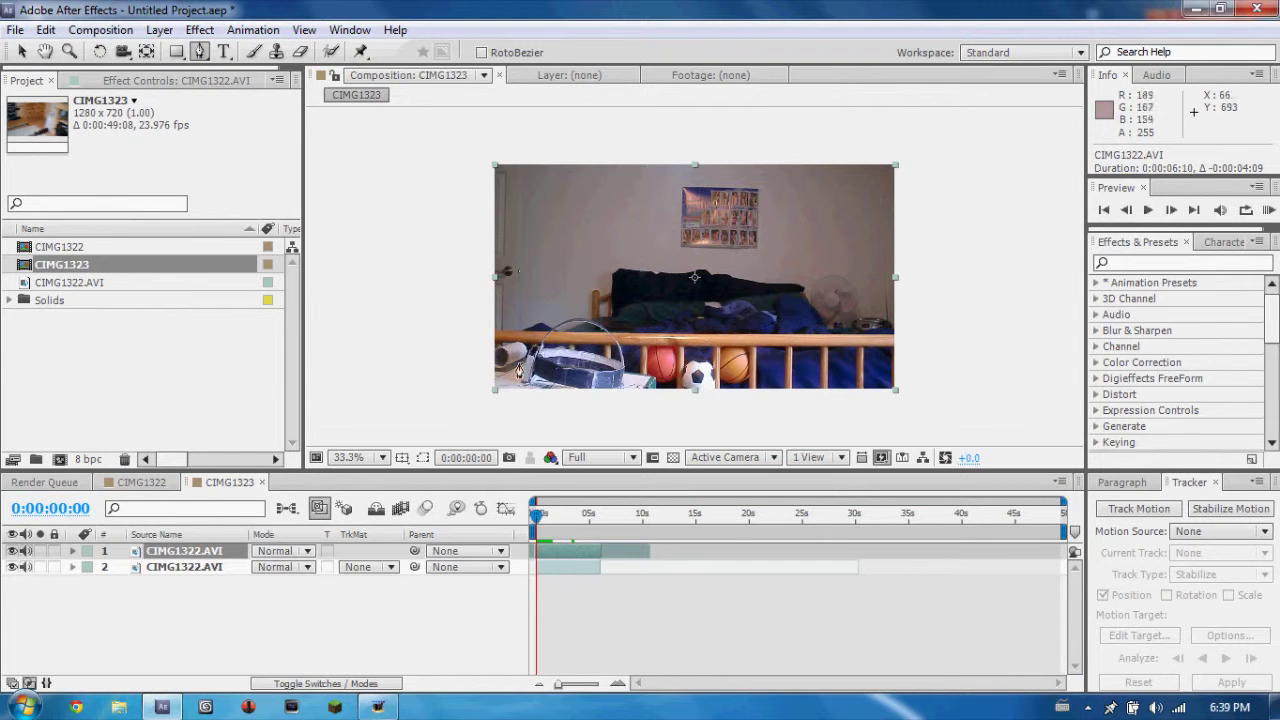
{"action": "left_click_drag", "start_coordinate": [537, 515], "coordinate": [590, 517]}
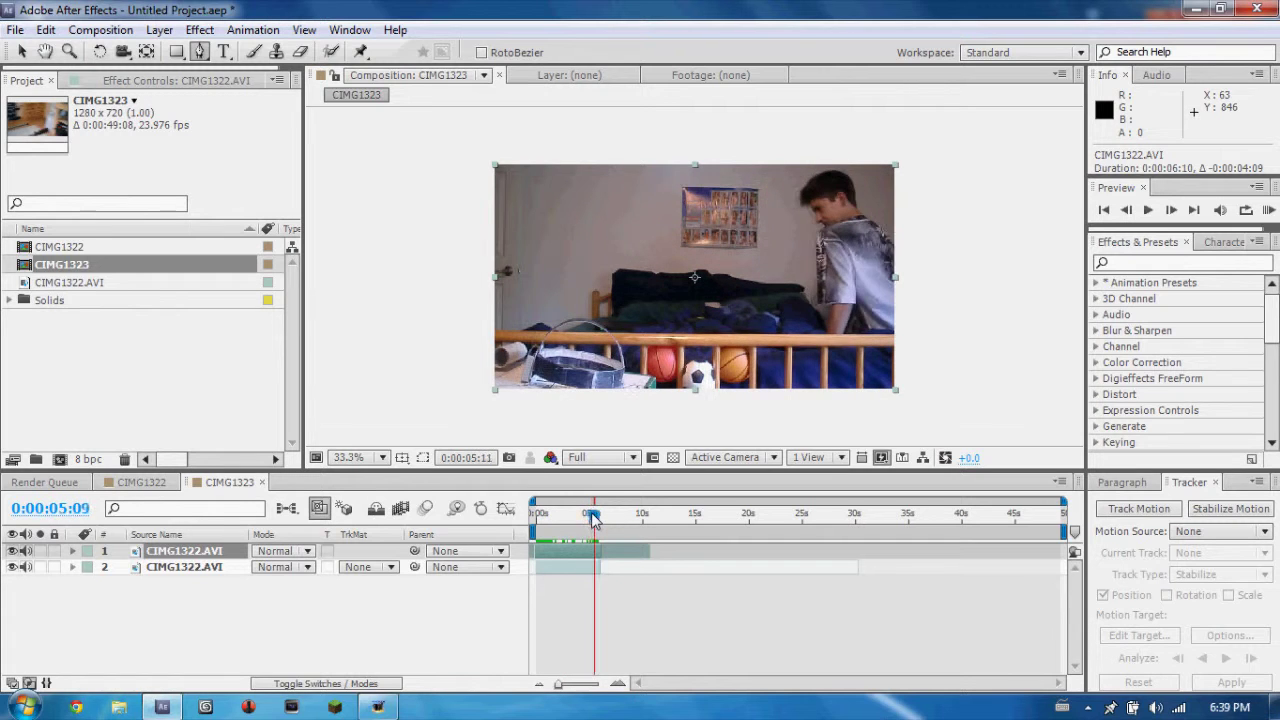
{"action": "left_click_drag", "start_coordinate": [590, 517], "coordinate": [587, 515]}
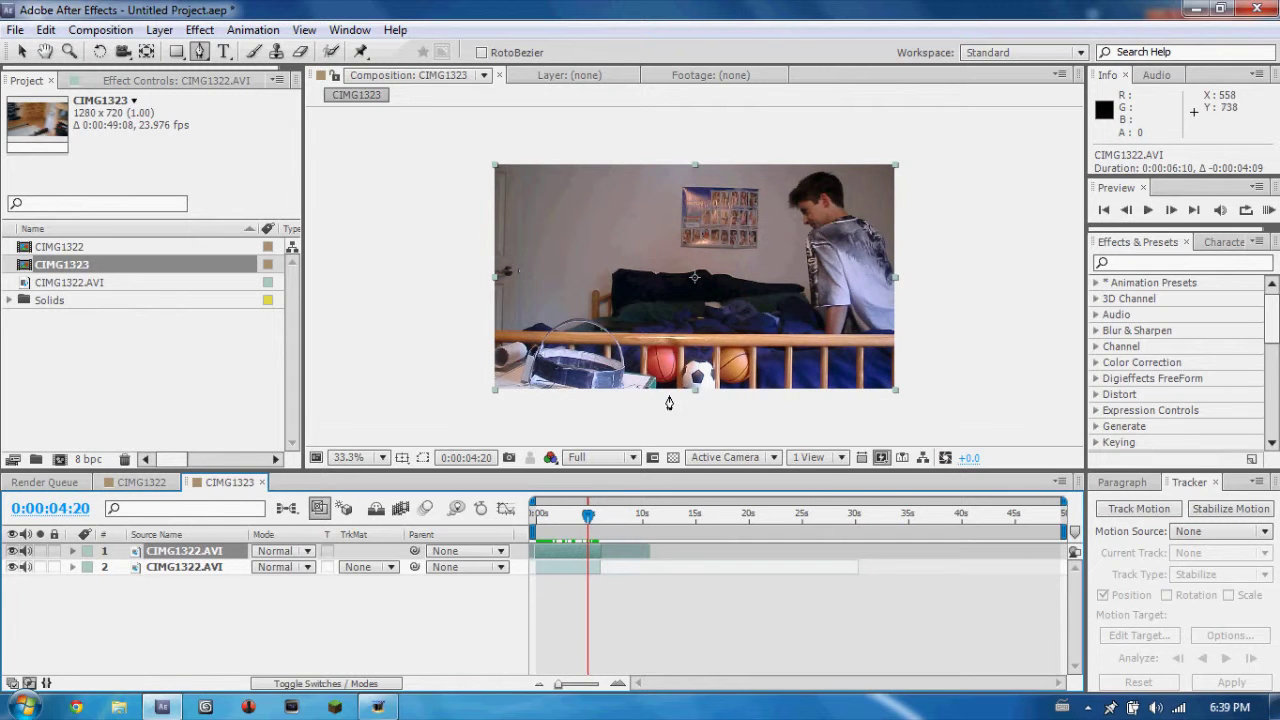
{"action": "left_click", "coordinate": [776, 140]}
{"action": "left_click", "coordinate": [761, 190]}
{"action": "left_click", "coordinate": [757, 246]}
{"action": "left_click", "coordinate": [757, 319]}
{"action": "left_click", "coordinate": [773, 400]}
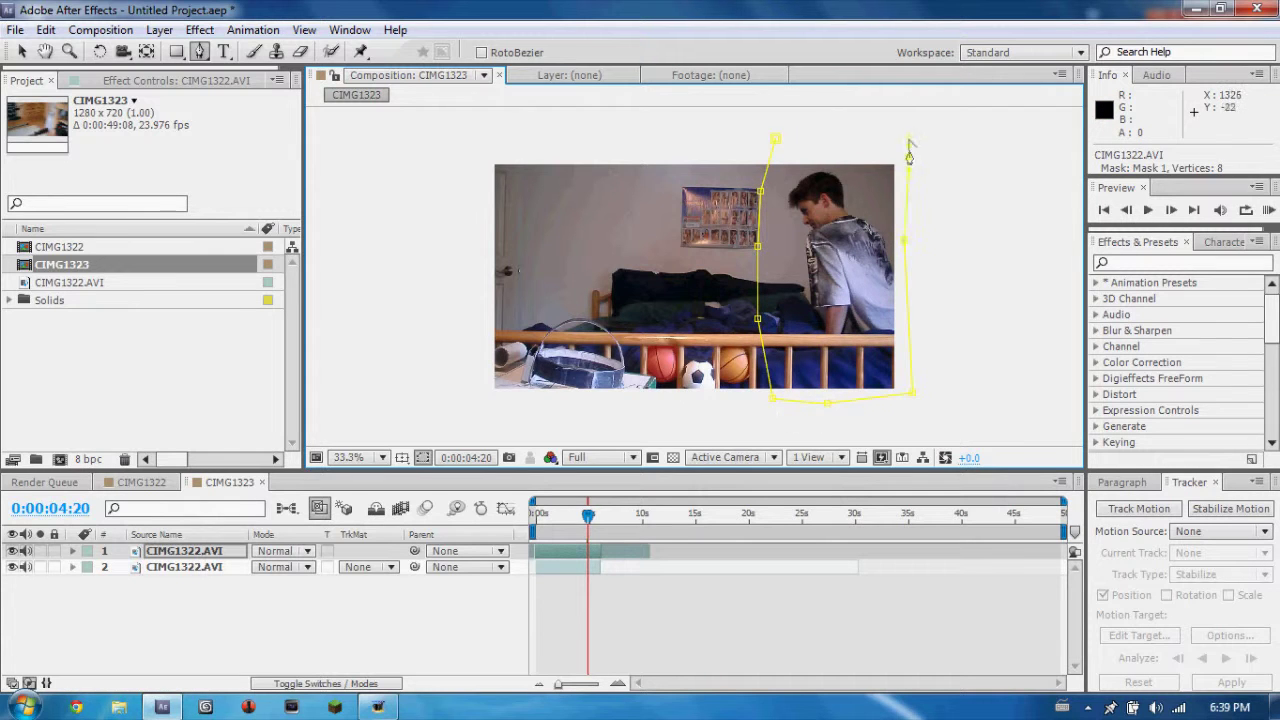
{"action": "left_click", "coordinate": [777, 142]}
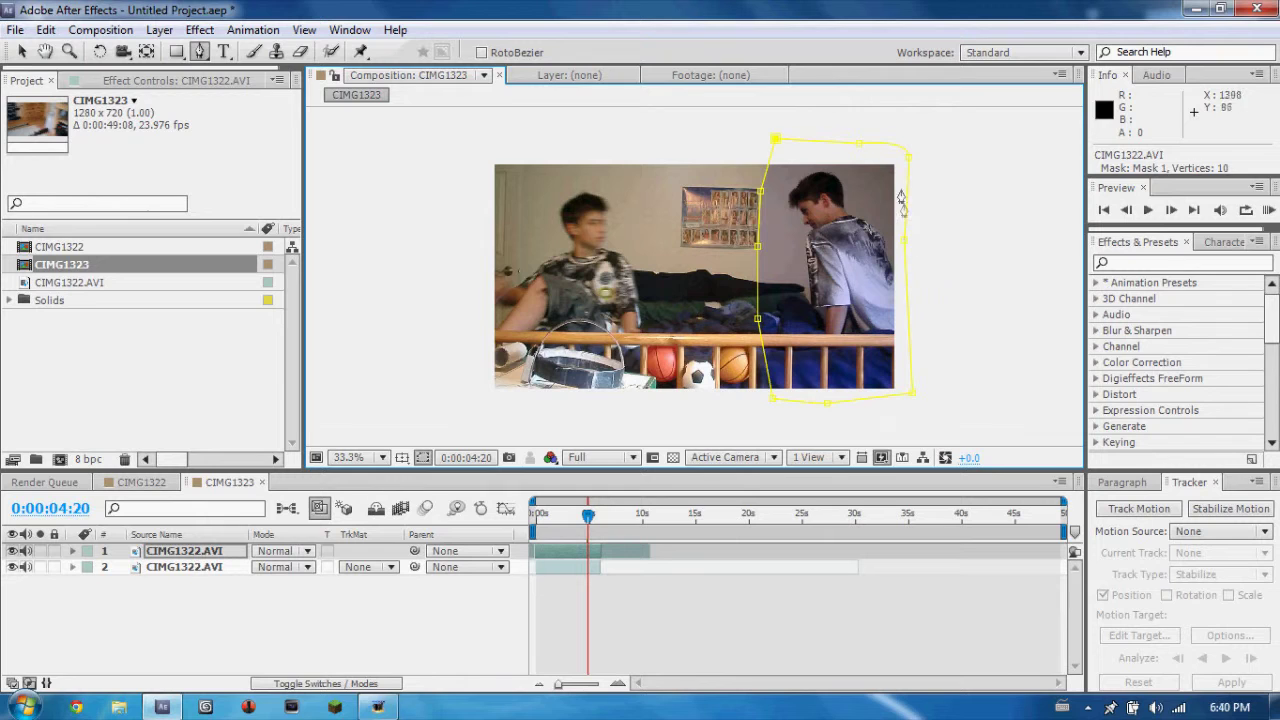
Step: Drag the mask's top, right and bottom vertices out past the frame edges
{"action": "left_click", "coordinate": [20, 52]}
{"action": "left_click", "coordinate": [619, 198]}
{"action": "left_click_drag", "start_coordinate": [905, 244], "coordinate": [950, 240]}
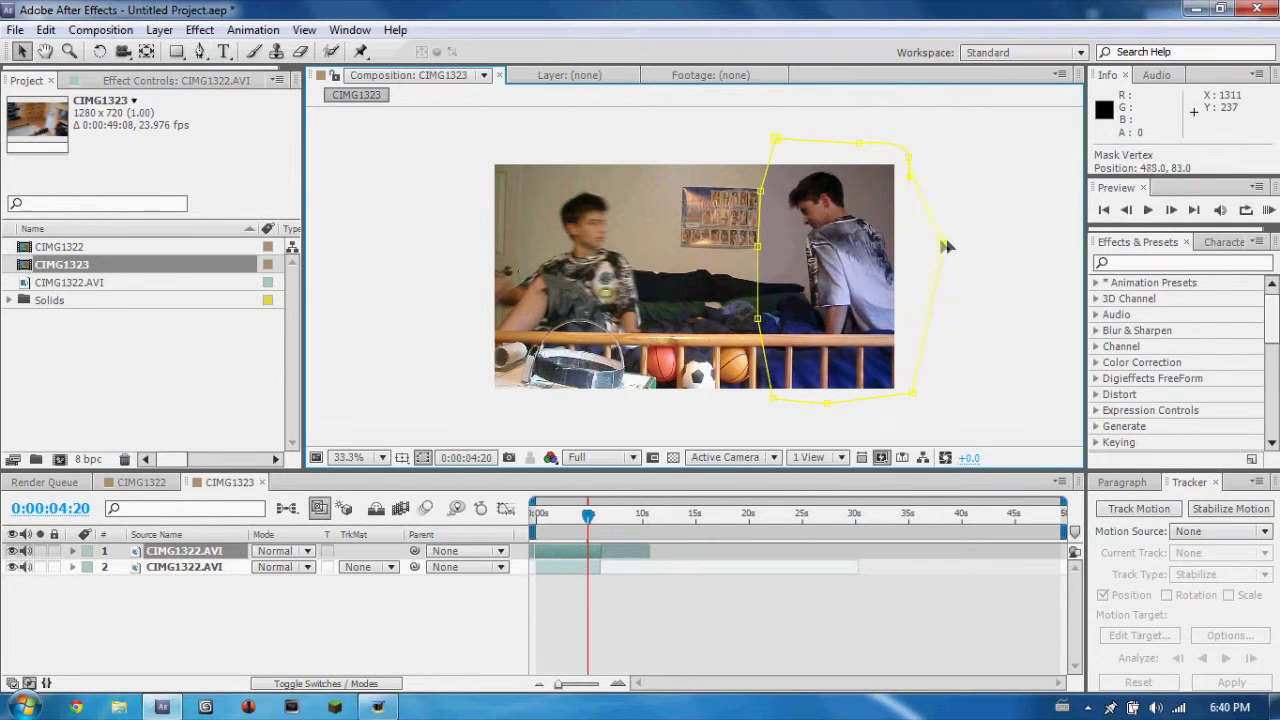
{"action": "left_click_drag", "start_coordinate": [909, 160], "coordinate": [934, 134]}
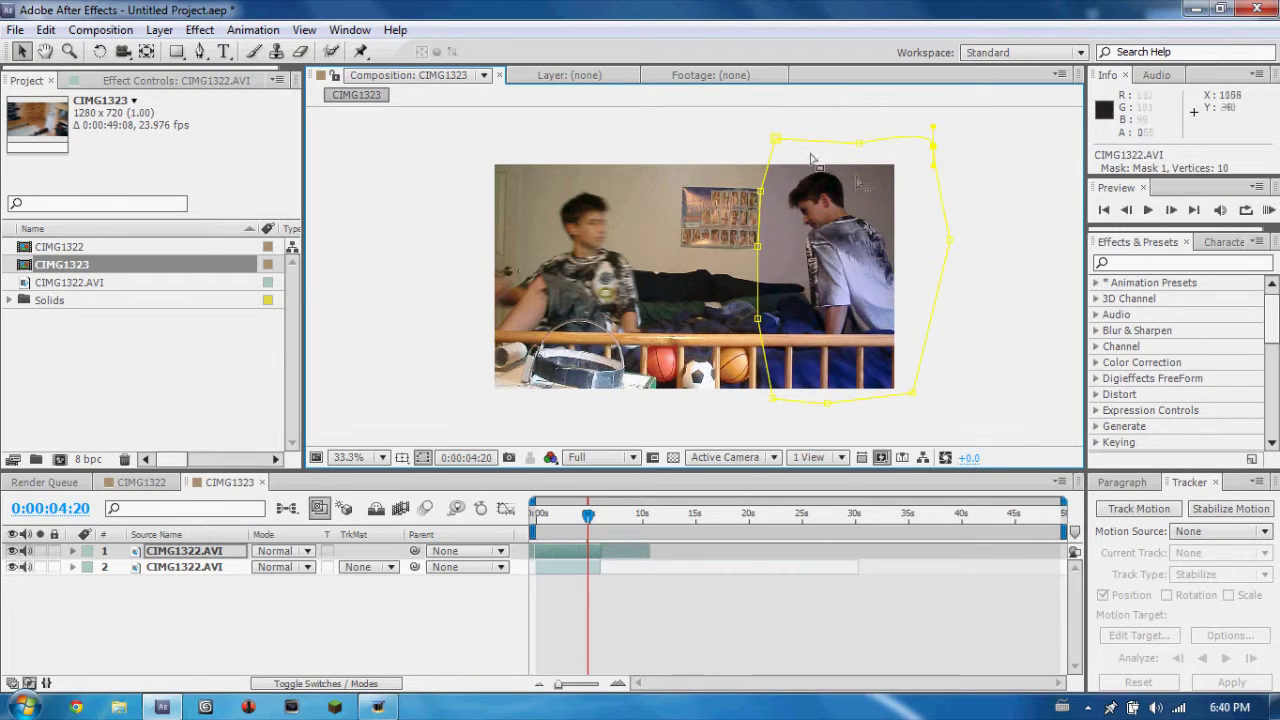
{"action": "left_click_drag", "start_coordinate": [858, 143], "coordinate": [858, 128]}
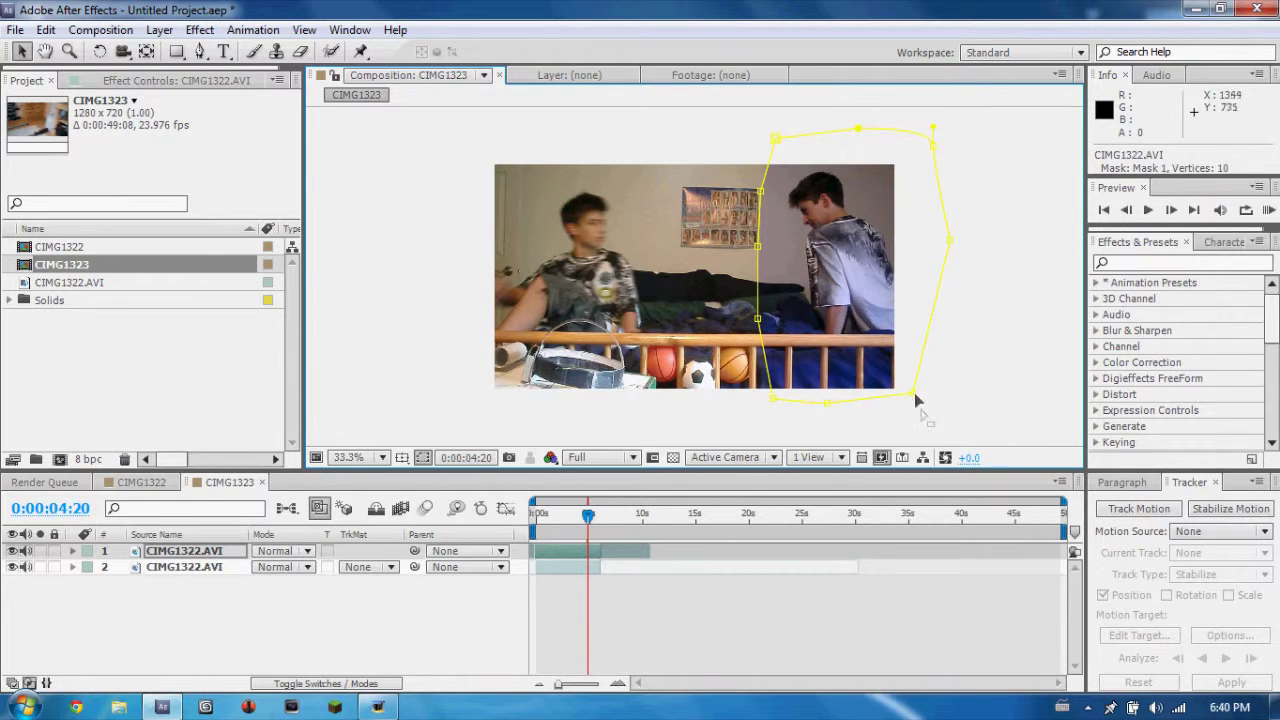
{"action": "left_click_drag", "start_coordinate": [912, 392], "coordinate": [985, 445]}
{"action": "left_click_drag", "start_coordinate": [829, 407], "coordinate": [798, 439]}
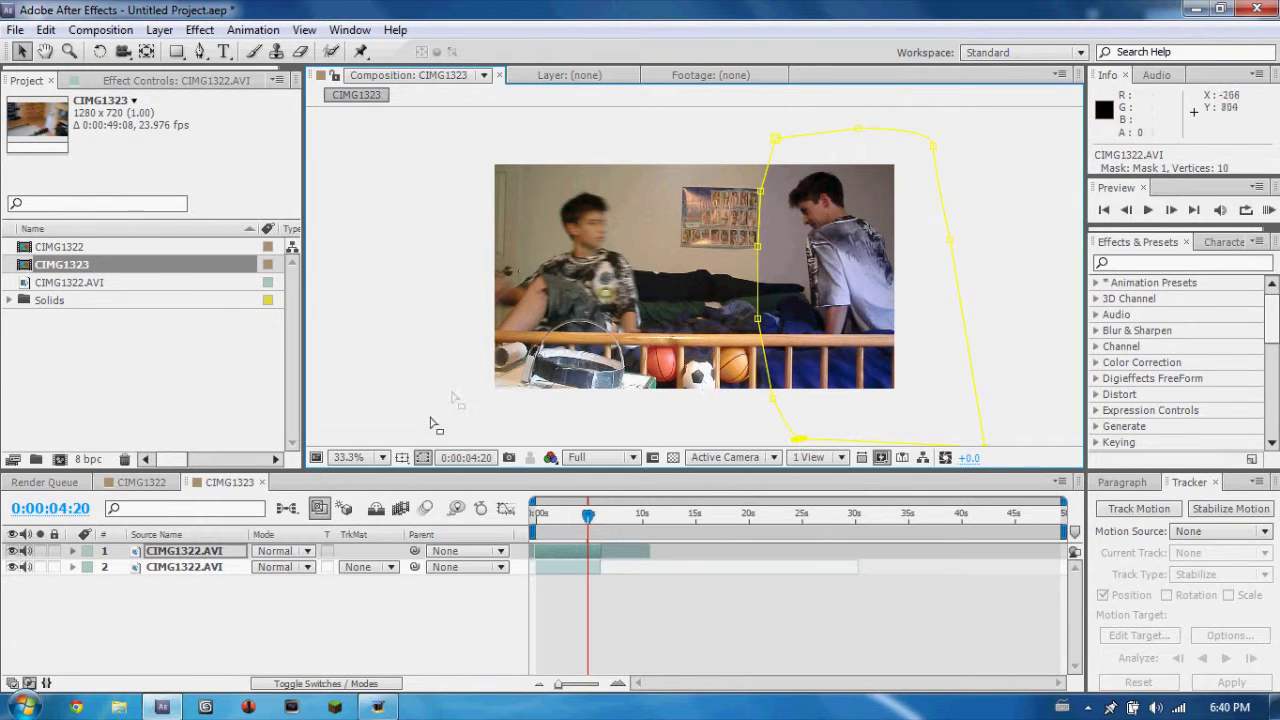
{"action": "mouse_move", "coordinate": [588, 515]}
{"action": "left_mouse_down"}
{"action": "mouse_move", "coordinate": [572, 517]}
{"action": "mouse_move", "coordinate": [599, 518]}
{"action": "mouse_move", "coordinate": [571, 517]}
{"action": "left_mouse_up"}
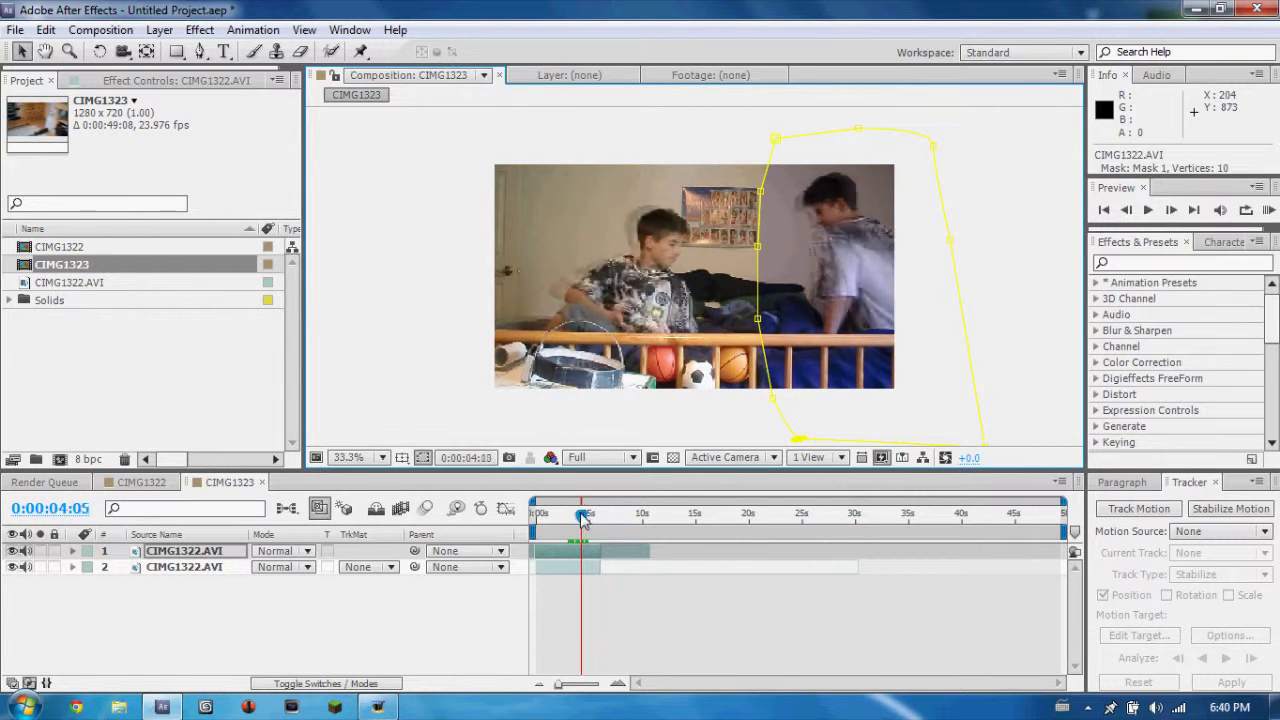
Step: Preview the masked composite, stop near 0:00:04:03, and select the top CIMG1322.AVI layer
{"action": "left_click", "coordinate": [1149, 209]}
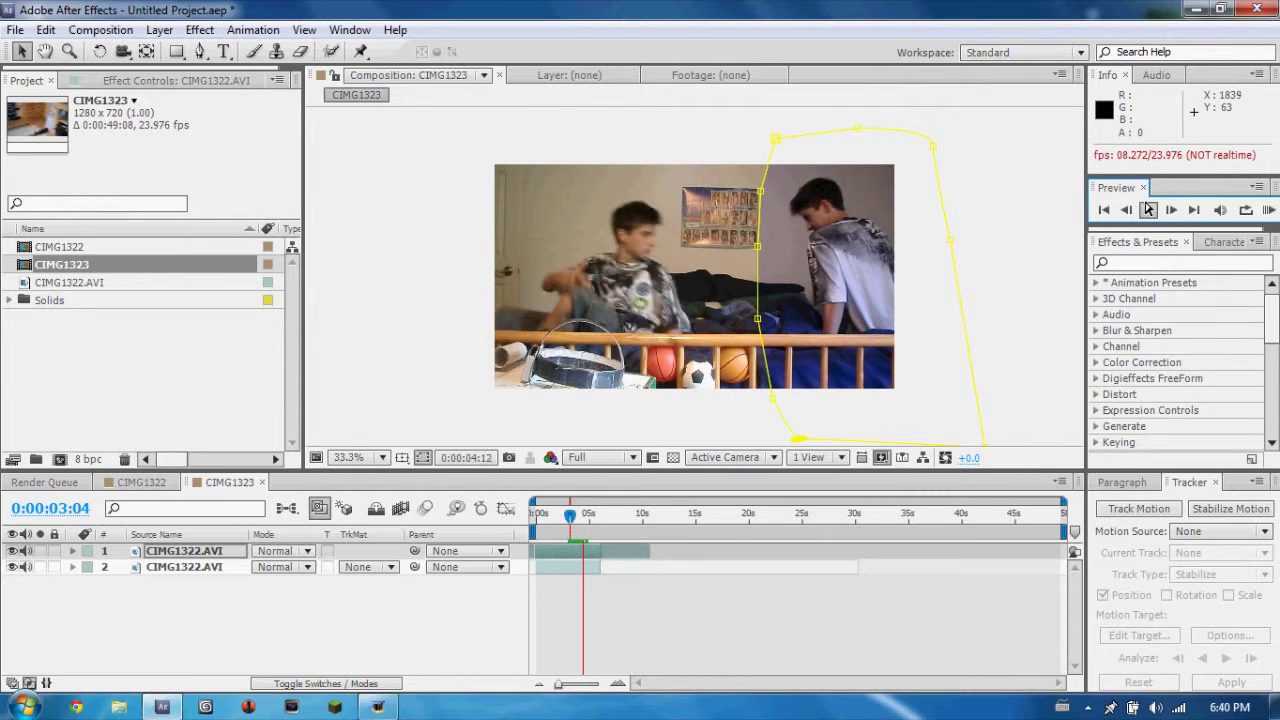
{"action": "key", "text": "space"}
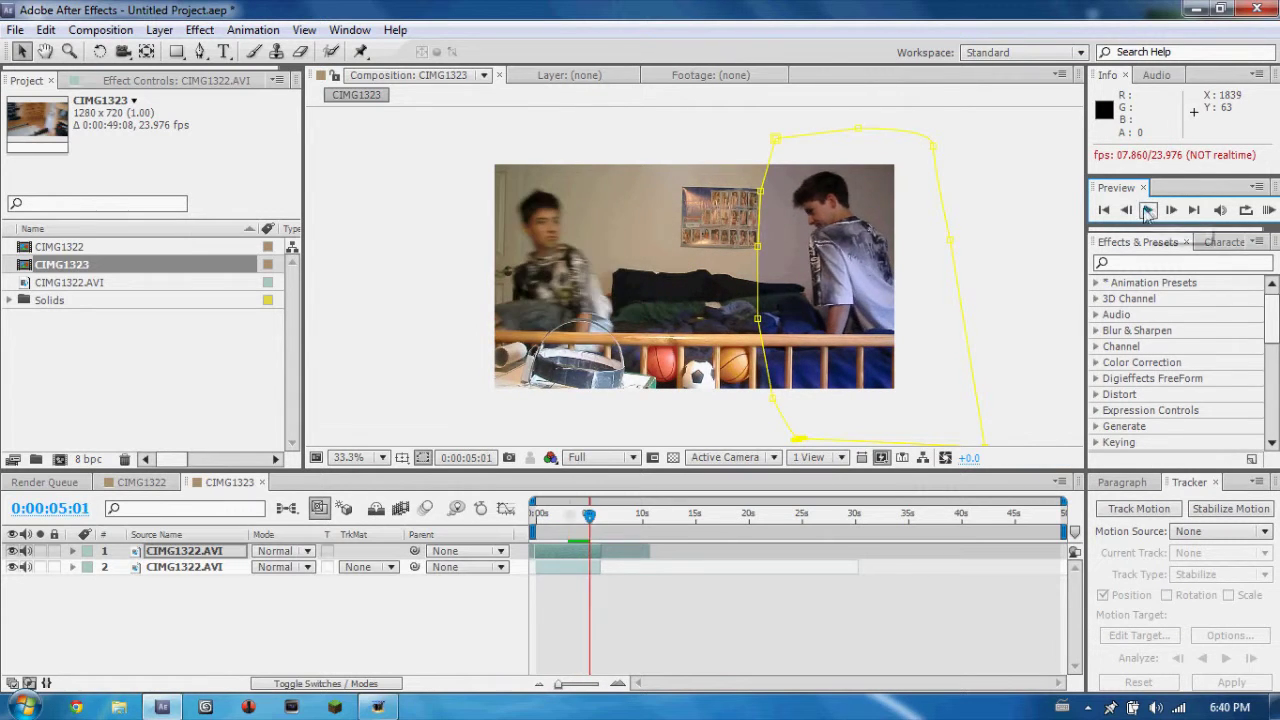
{"action": "left_click_drag", "start_coordinate": [573, 516], "coordinate": [580, 517]}
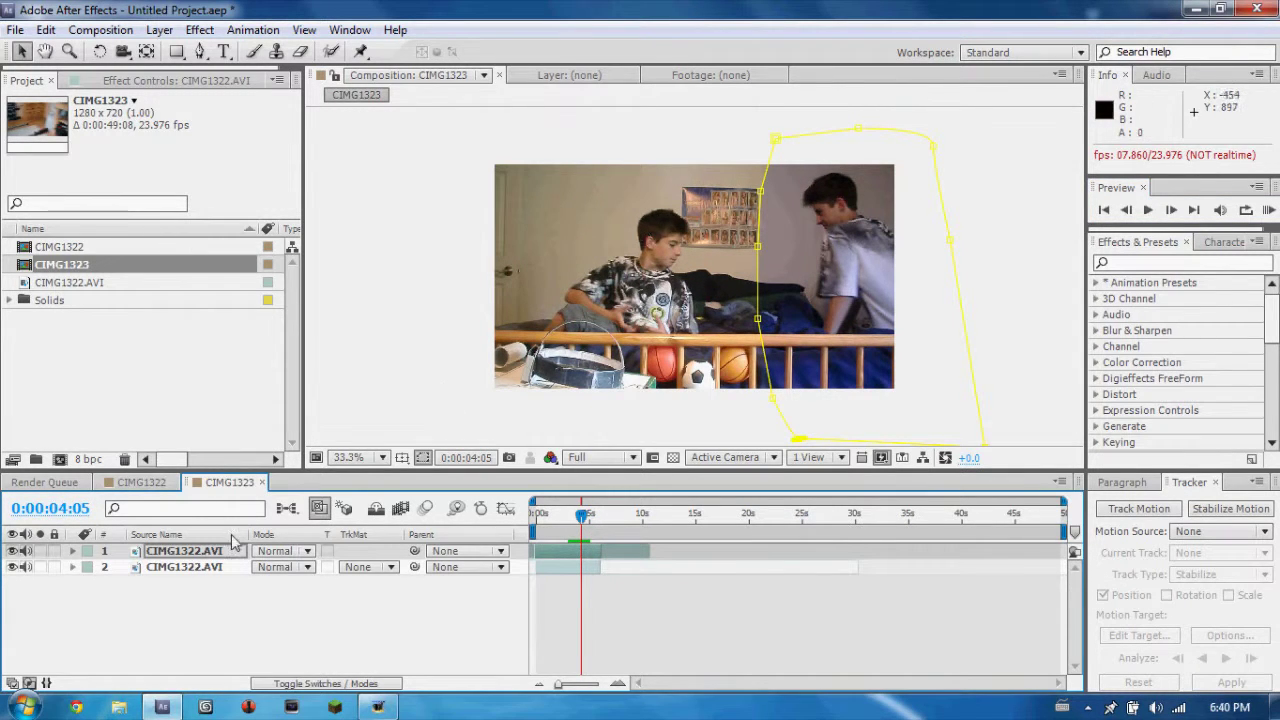
{"action": "left_click", "coordinate": [415, 440]}
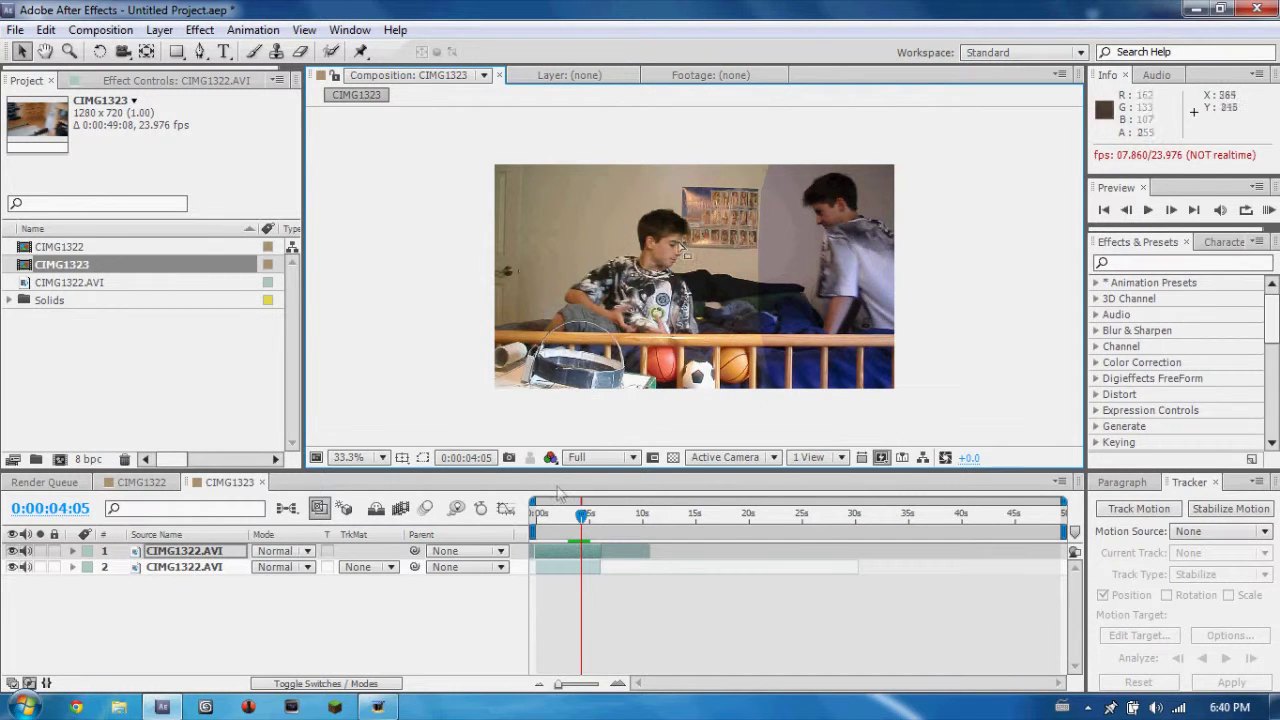
{"action": "left_click", "coordinate": [175, 551]}
Step: Reveal Mask Feather and set it to 284 pixels, then scrub frames to check the blend
{"action": "key", "text": "f"}
{"action": "left_click_drag", "start_coordinate": [302, 587], "coordinate": [410, 583]}
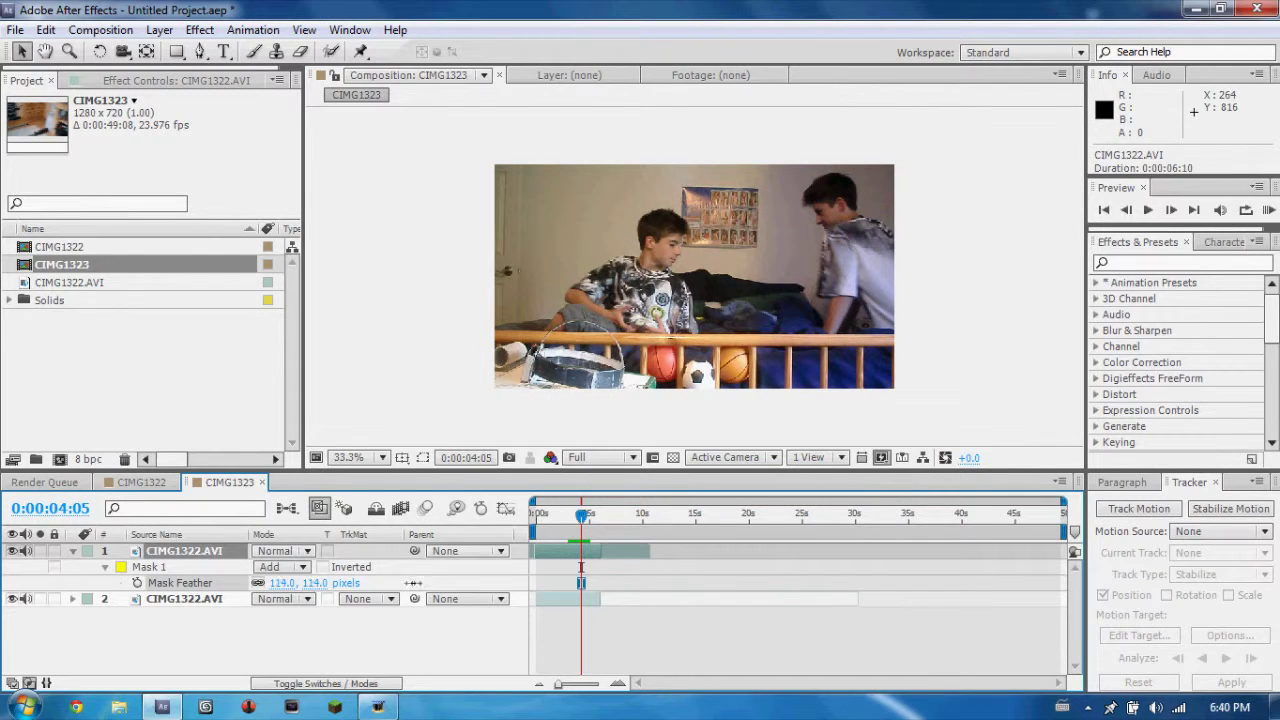
{"action": "mouse_move", "coordinate": [562, 567]}
{"action": "left_mouse_down"}
{"action": "mouse_move", "coordinate": [860, 520]}
{"action": "mouse_move", "coordinate": [646, 540]}
{"action": "left_mouse_up"}
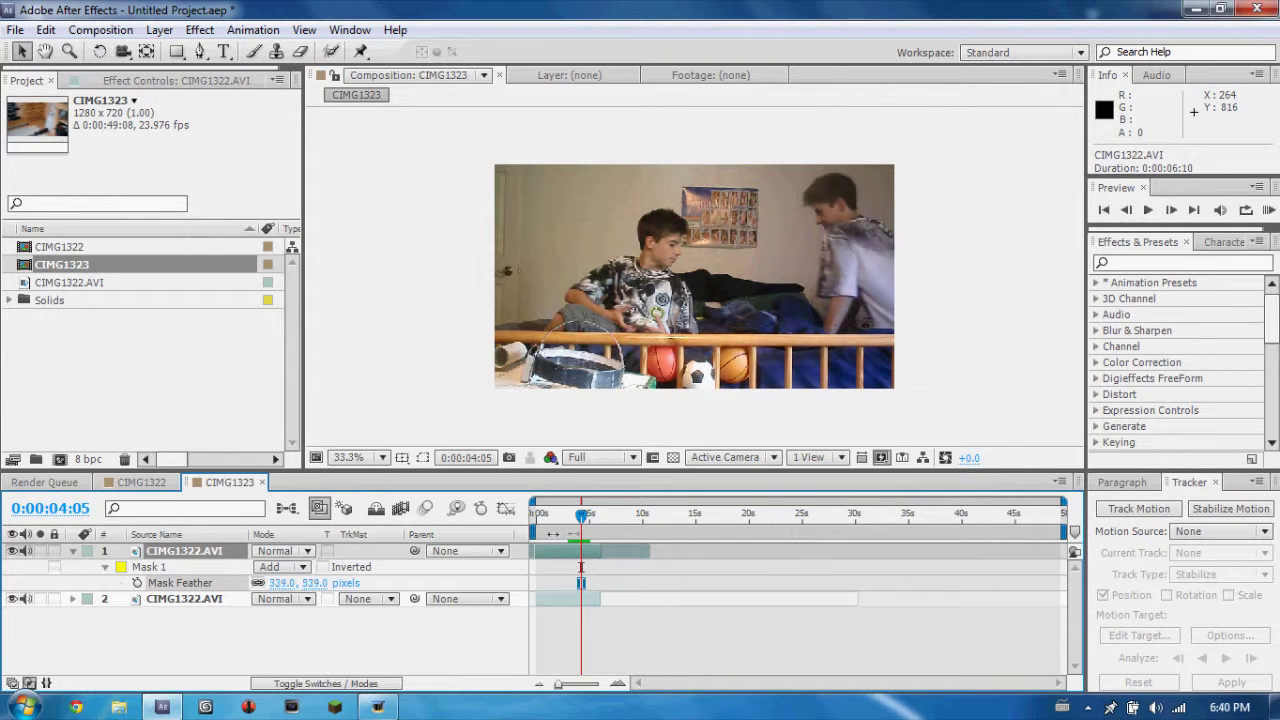
{"action": "left_click_drag", "start_coordinate": [600, 540], "coordinate": [965, 505]}
{"action": "left_click_drag", "start_coordinate": [694, 503], "coordinate": [531, 502]}
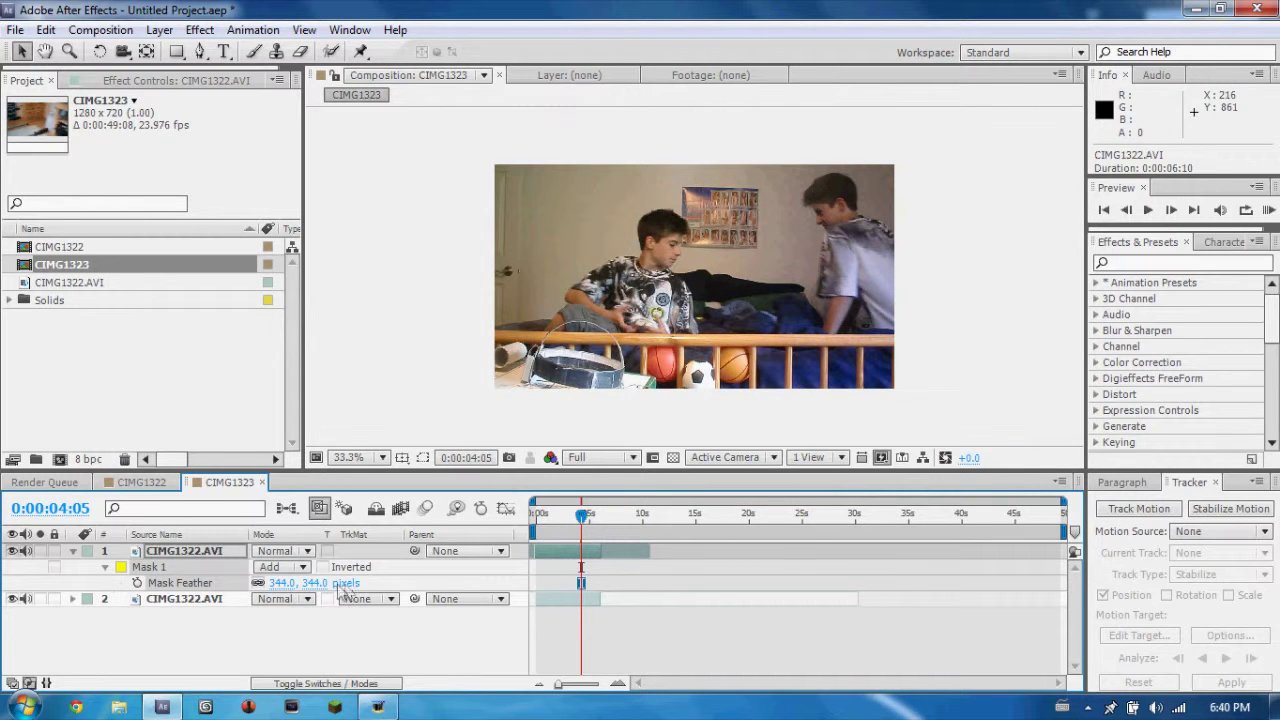
{"action": "left_click_drag", "start_coordinate": [310, 583], "coordinate": [270, 583]}
{"action": "mouse_move", "coordinate": [582, 515]}
{"action": "left_mouse_down"}
{"action": "mouse_move", "coordinate": [595, 519]}
{"action": "mouse_move", "coordinate": [531, 523]}
{"action": "left_mouse_up"}
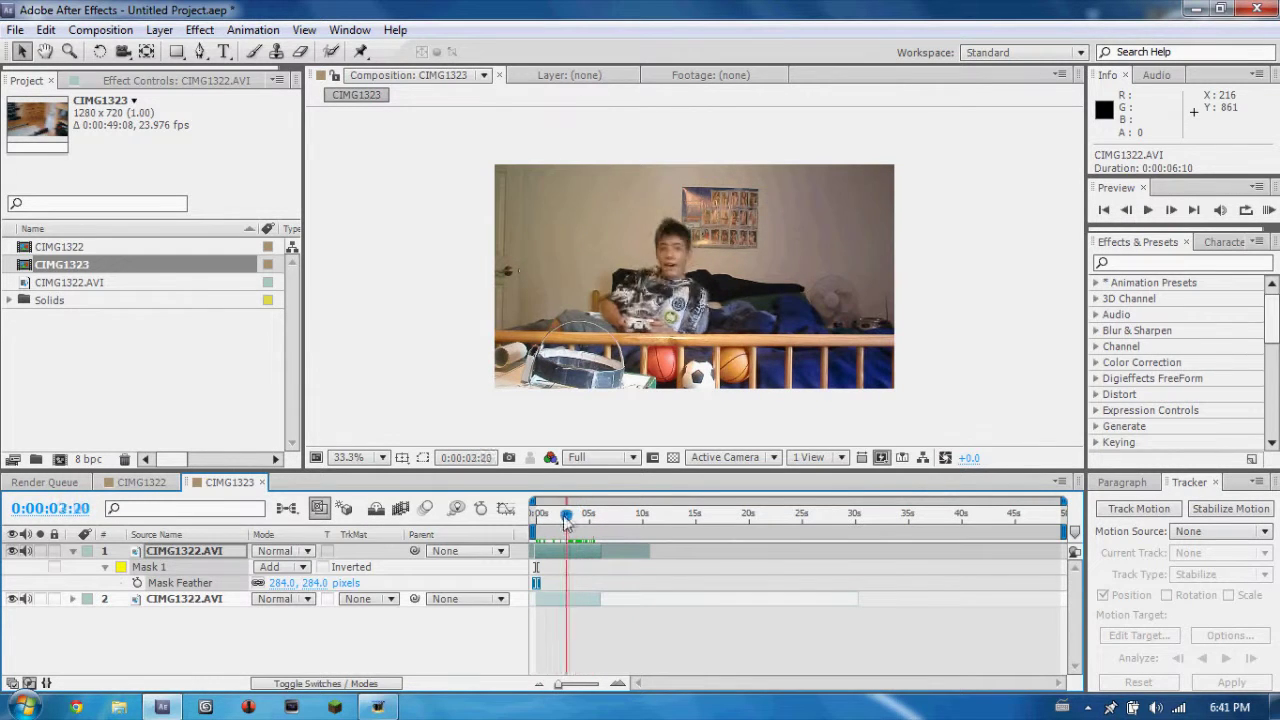
{"action": "mouse_move", "coordinate": [533, 521]}
{"action": "left_mouse_down"}
{"action": "mouse_move", "coordinate": [605, 519]}
{"action": "mouse_move", "coordinate": [533, 521]}
{"action": "left_mouse_up"}
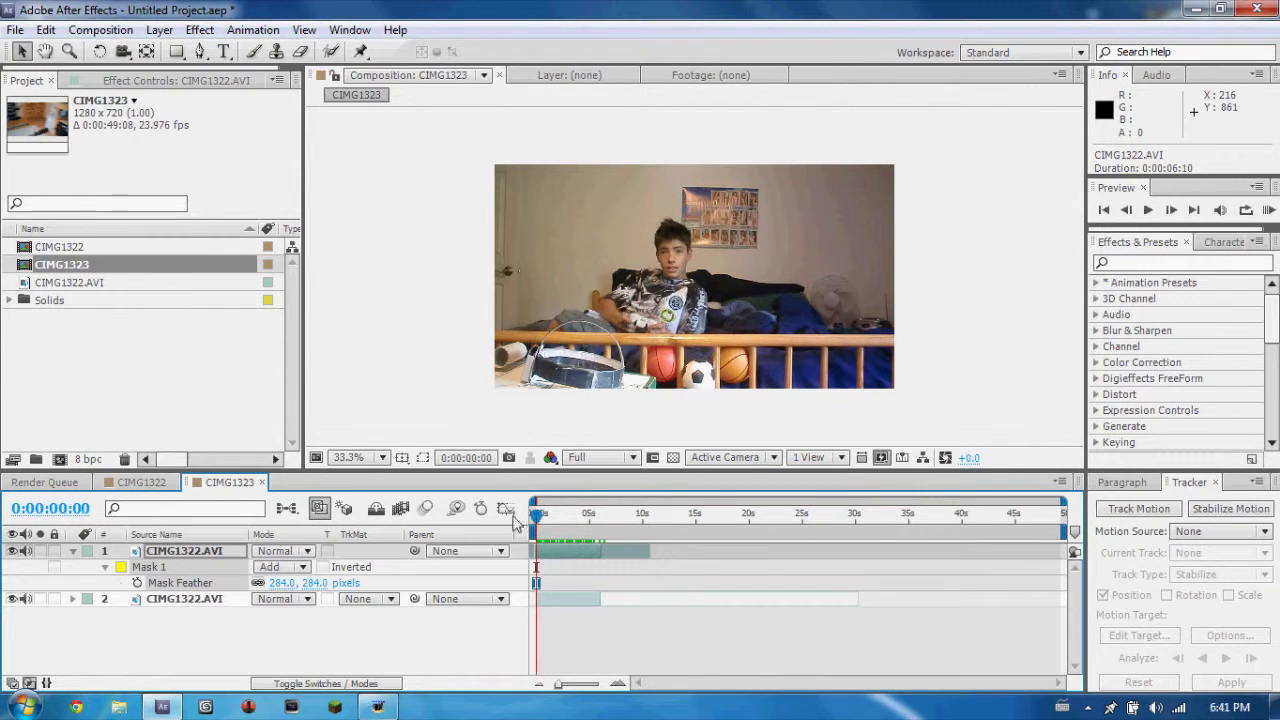
Step: Preview the composite and return to 0:00:06:02
{"action": "left_click", "coordinate": [1148, 210]}
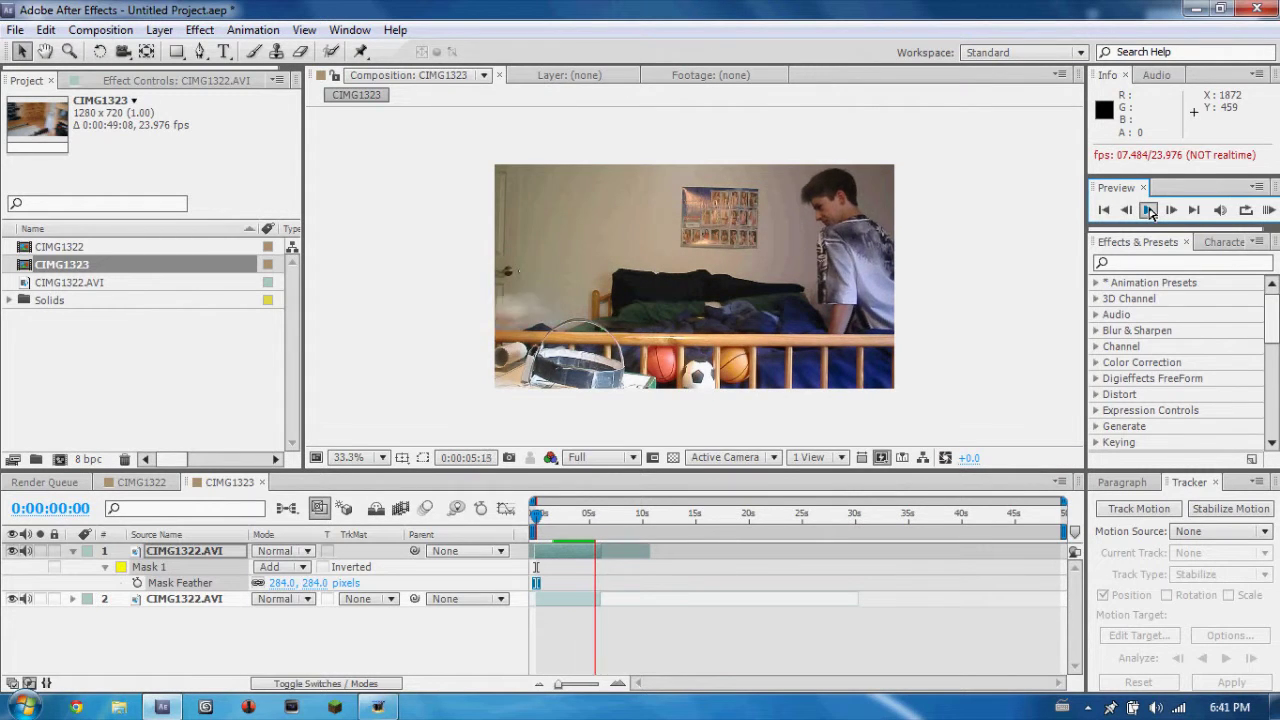
{"action": "left_click", "coordinate": [1149, 211]}
{"action": "left_click_drag", "start_coordinate": [607, 515], "coordinate": [600, 515]}
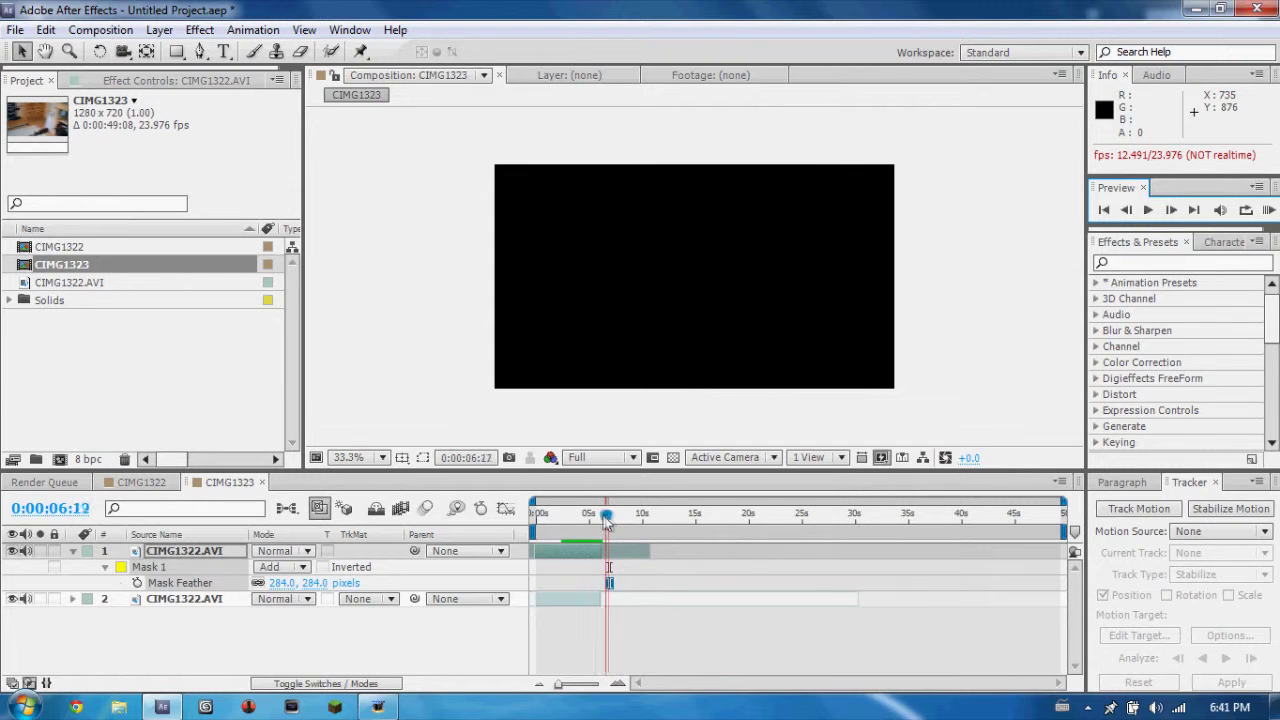
Step: Trim the top layer's out point four frames earlier, giving a 0:00:06:07 duration
{"action": "left_click_drag", "start_coordinate": [563, 686], "coordinate": [600, 686]}
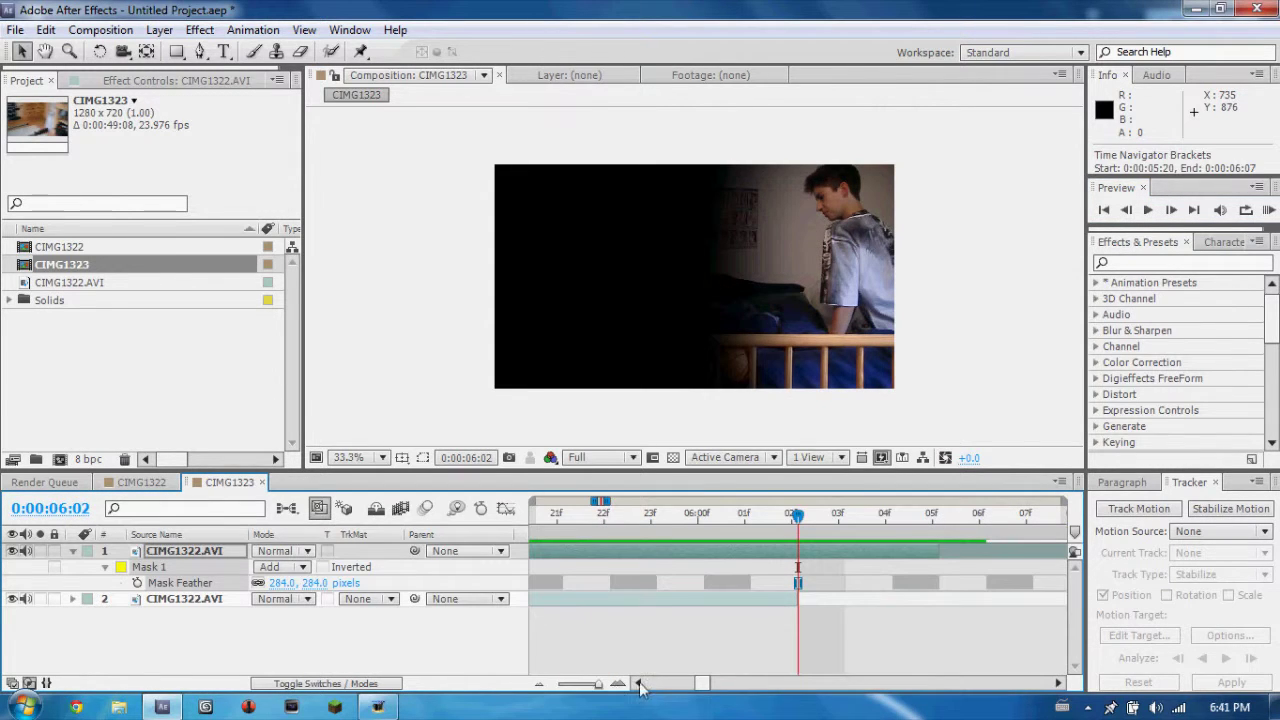
{"action": "left_click_drag", "start_coordinate": [942, 550], "coordinate": [754, 550]}
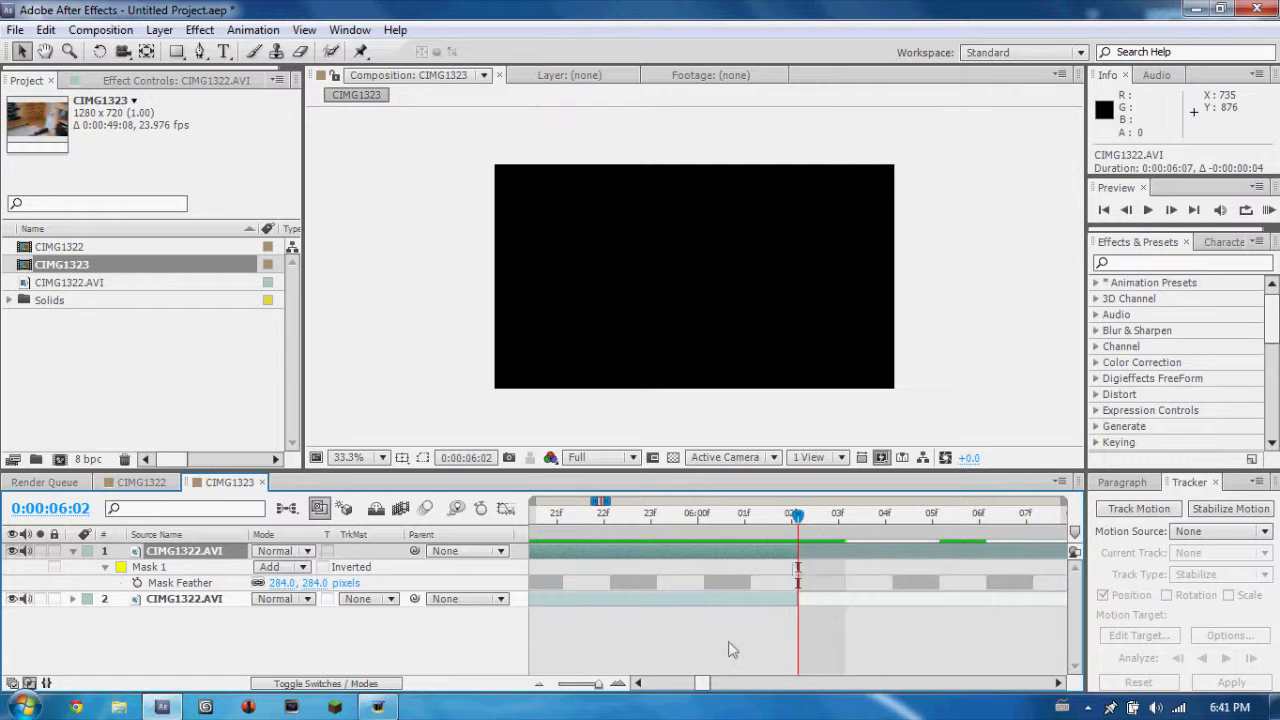
{"action": "left_click_drag", "start_coordinate": [600, 686], "coordinate": [560, 686]}
{"action": "key", "text": "Home"}
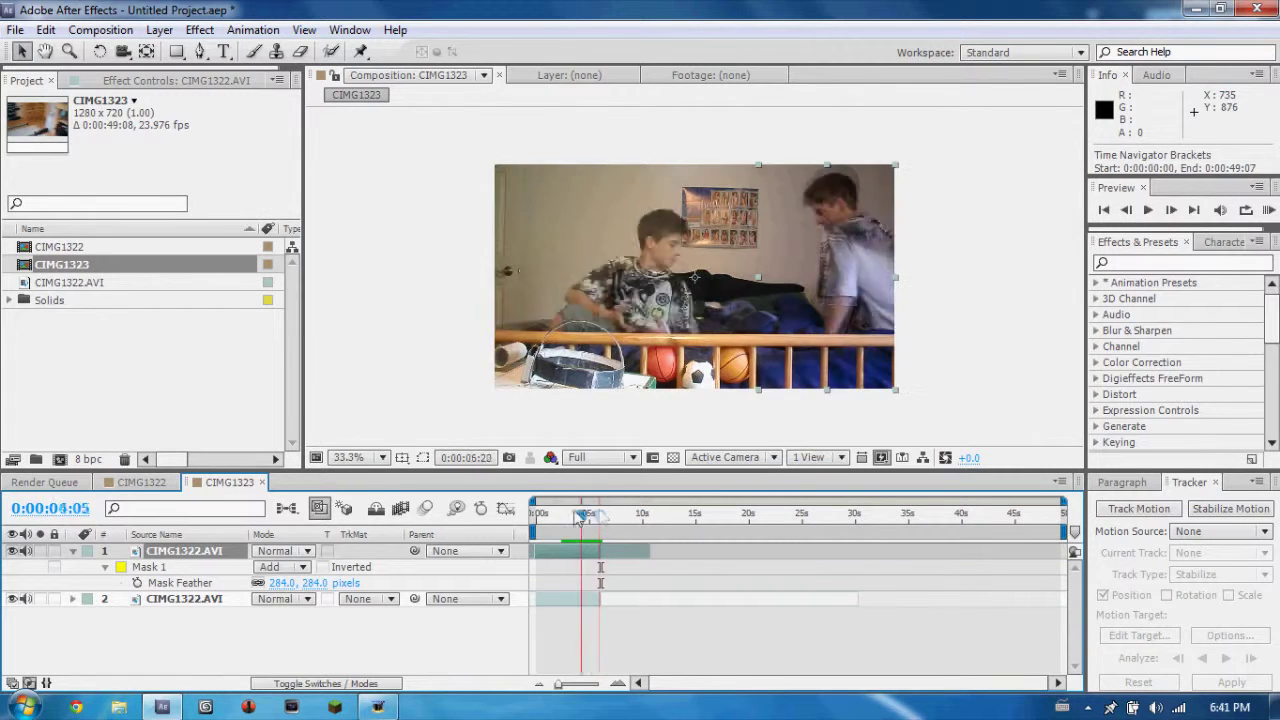
{"action": "left_click_drag", "start_coordinate": [537, 516], "coordinate": [503, 516]}
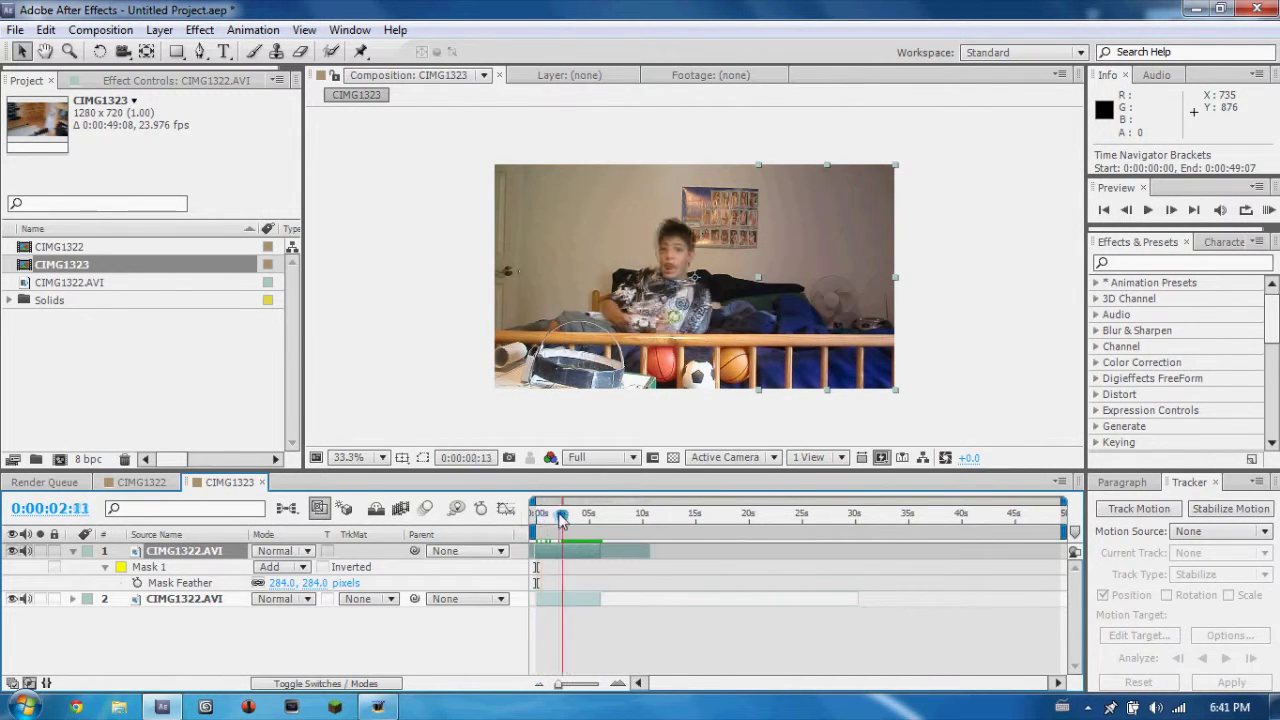
Step: Add a new adjustment layer above both takes
{"action": "left_click", "coordinate": [72, 551]}
{"action": "right_click", "coordinate": [140, 610]}
{"action": "mouse_move", "coordinate": [395, 421]}
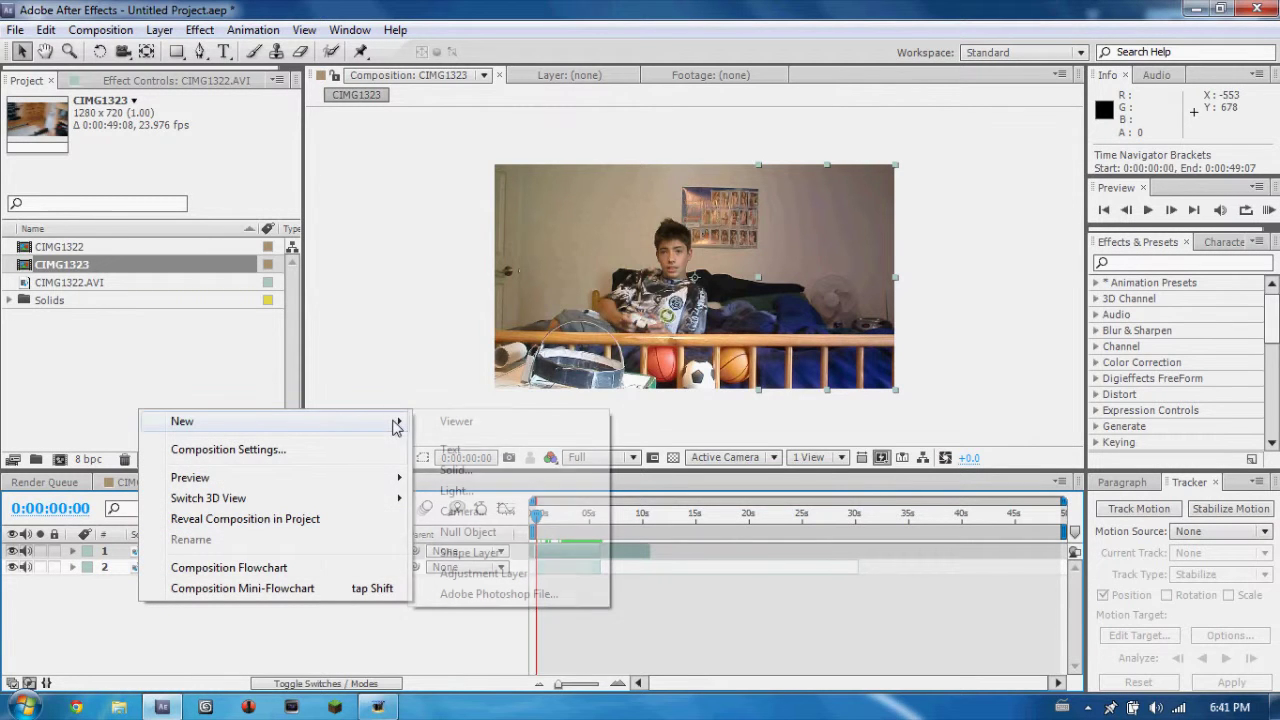
{"action": "left_click", "coordinate": [470, 573]}
Step: Apply Color Correction > Curves to the adjustment layer and bend the RGB curve slightly down
{"action": "left_click", "coordinate": [199, 30]}
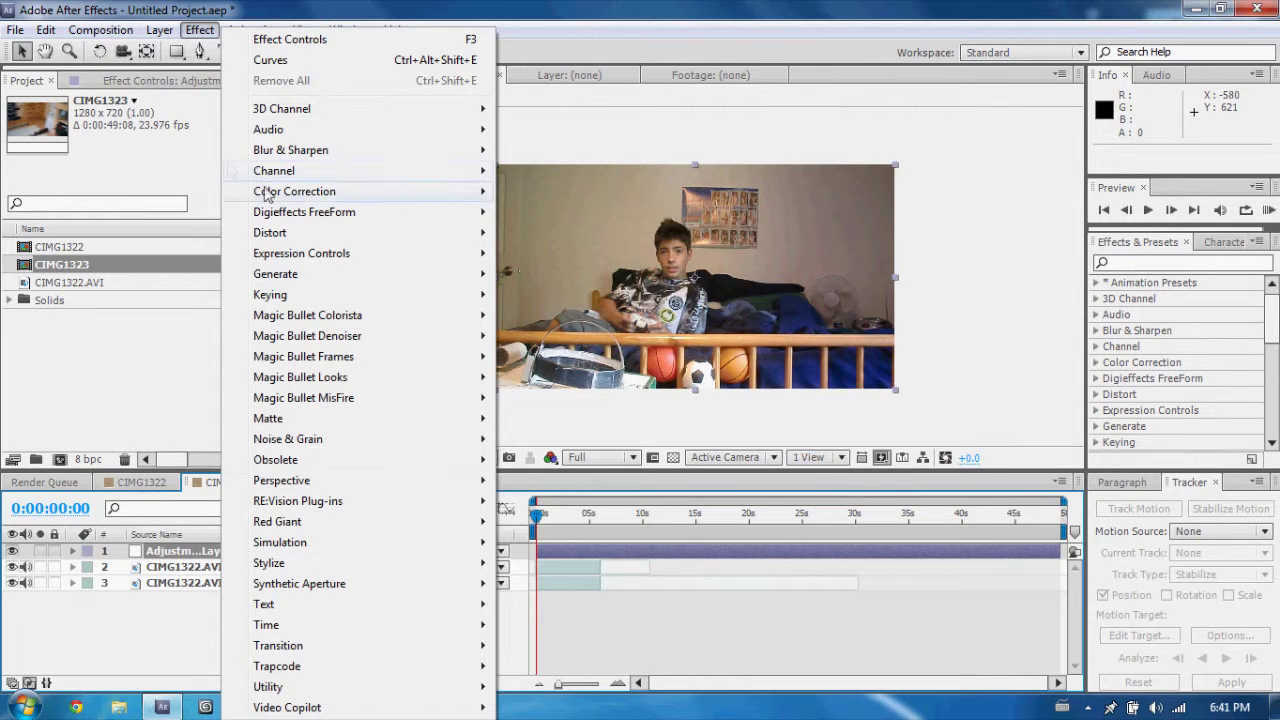
{"action": "mouse_move", "coordinate": [463, 203]}
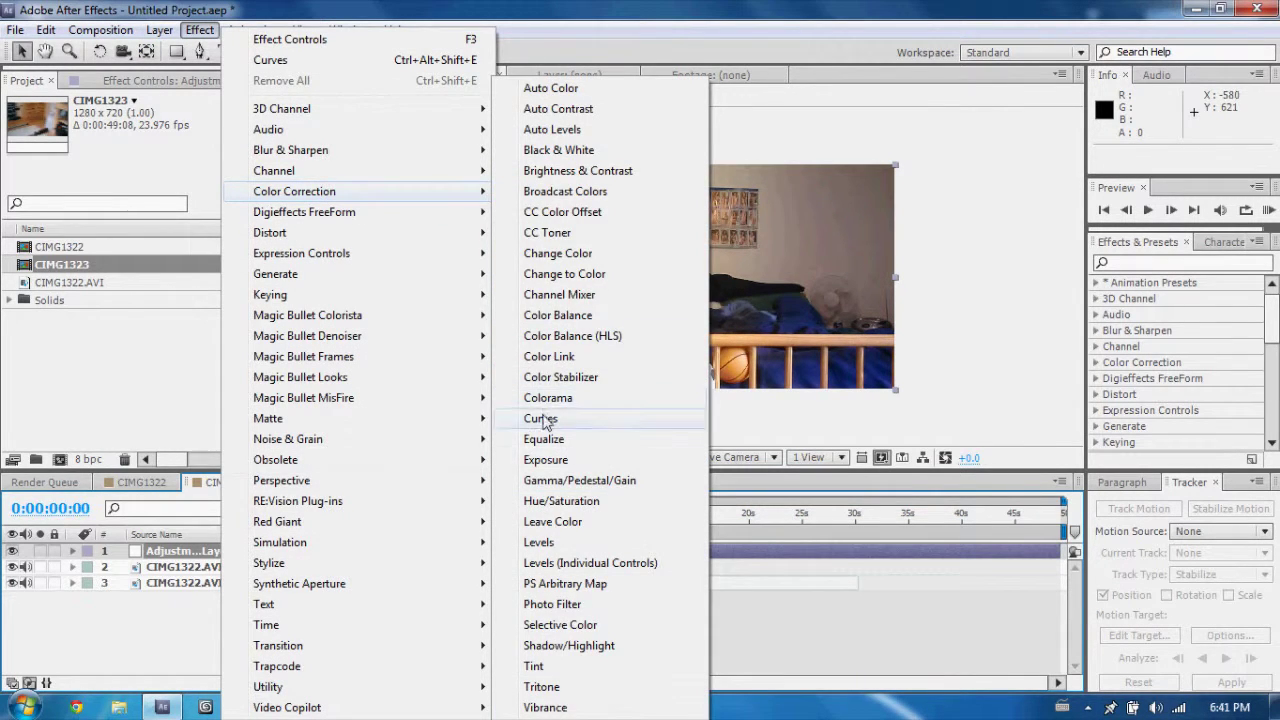
{"action": "left_click", "coordinate": [541, 418]}
{"action": "mouse_move", "coordinate": [85, 285]}
{"action": "left_mouse_down"}
{"action": "mouse_move", "coordinate": [118, 311]}
{"action": "mouse_move", "coordinate": [90, 287]}
{"action": "left_mouse_up"}
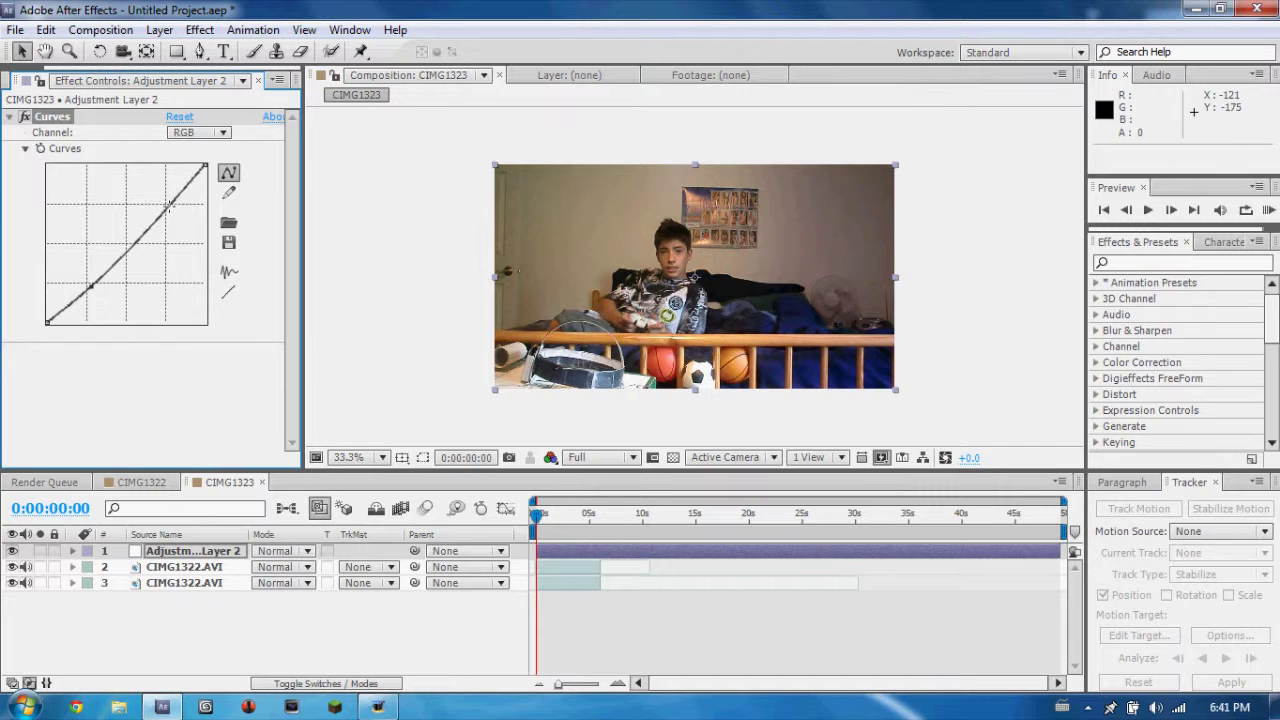
Step: Lift the RGB curve, lower the Red curve, slightly raise Blue, then deselect and collapse Curves
{"action": "left_click_drag", "start_coordinate": [170, 205], "coordinate": [164, 207]}
{"action": "left_click", "coordinate": [198, 132]}
{"action": "left_click", "coordinate": [190, 172]}
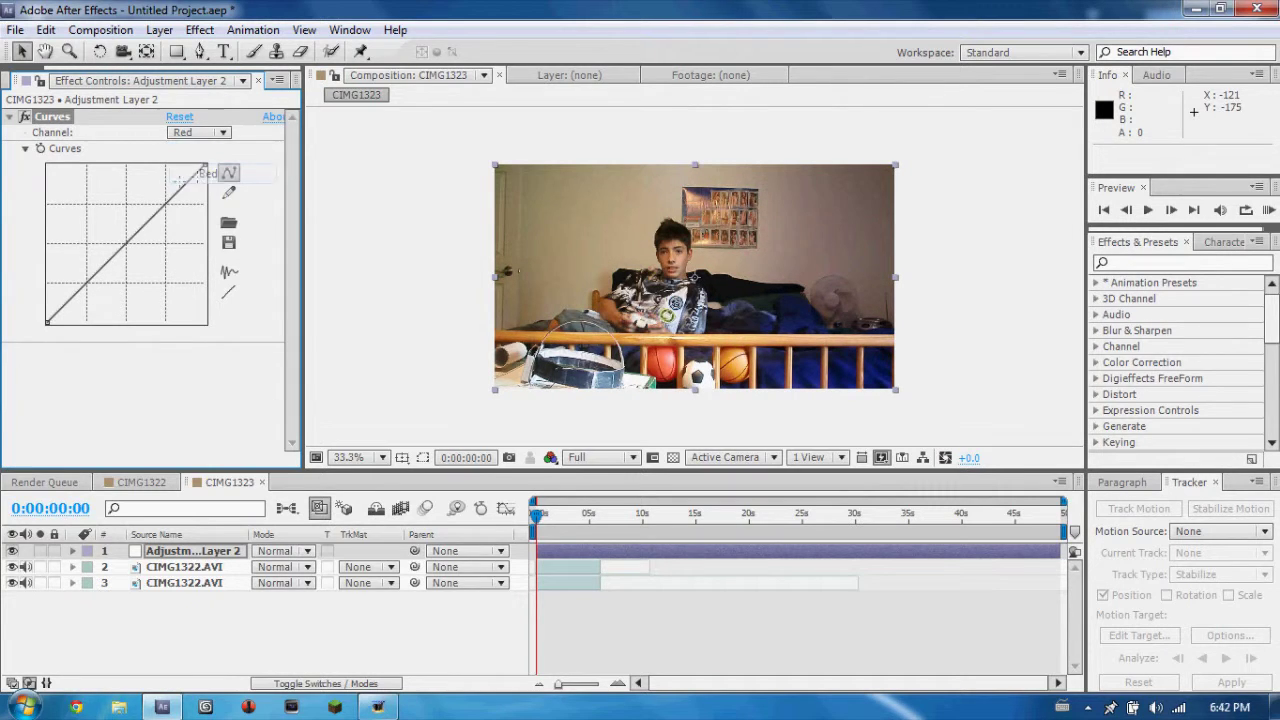
{"action": "left_click_drag", "start_coordinate": [124, 242], "coordinate": [132, 254]}
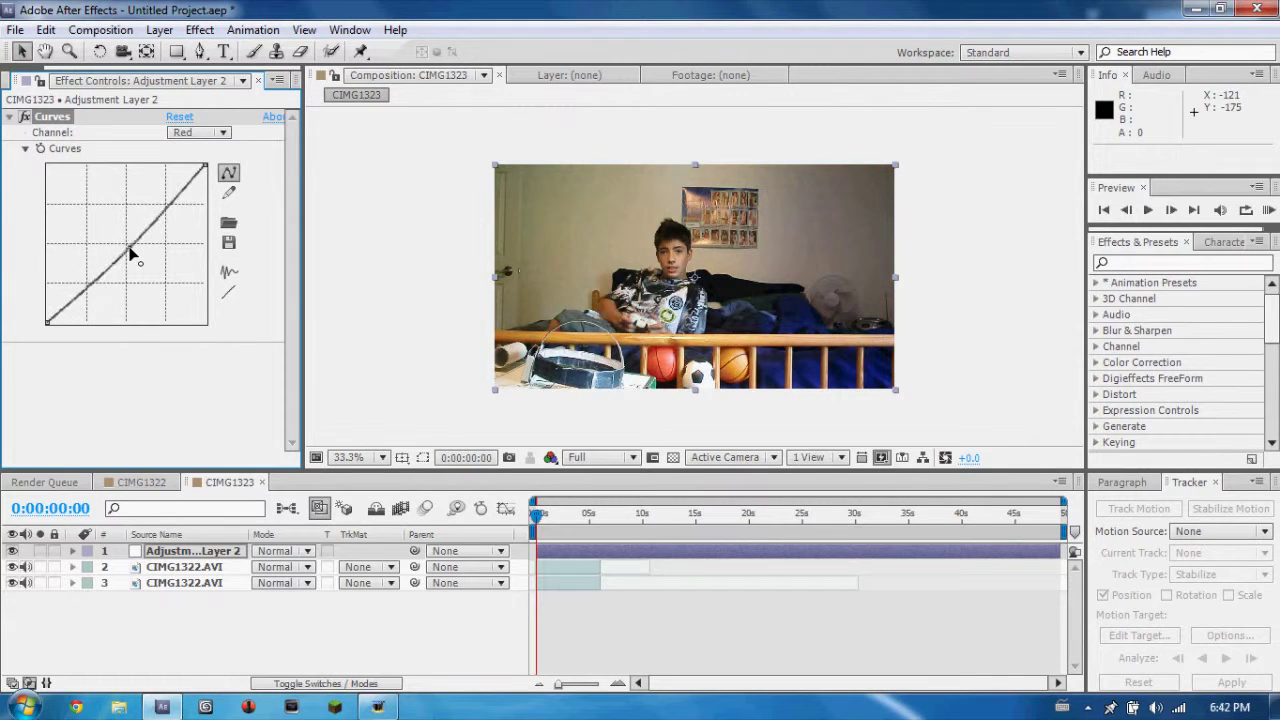
{"action": "left_click", "coordinate": [198, 132]}
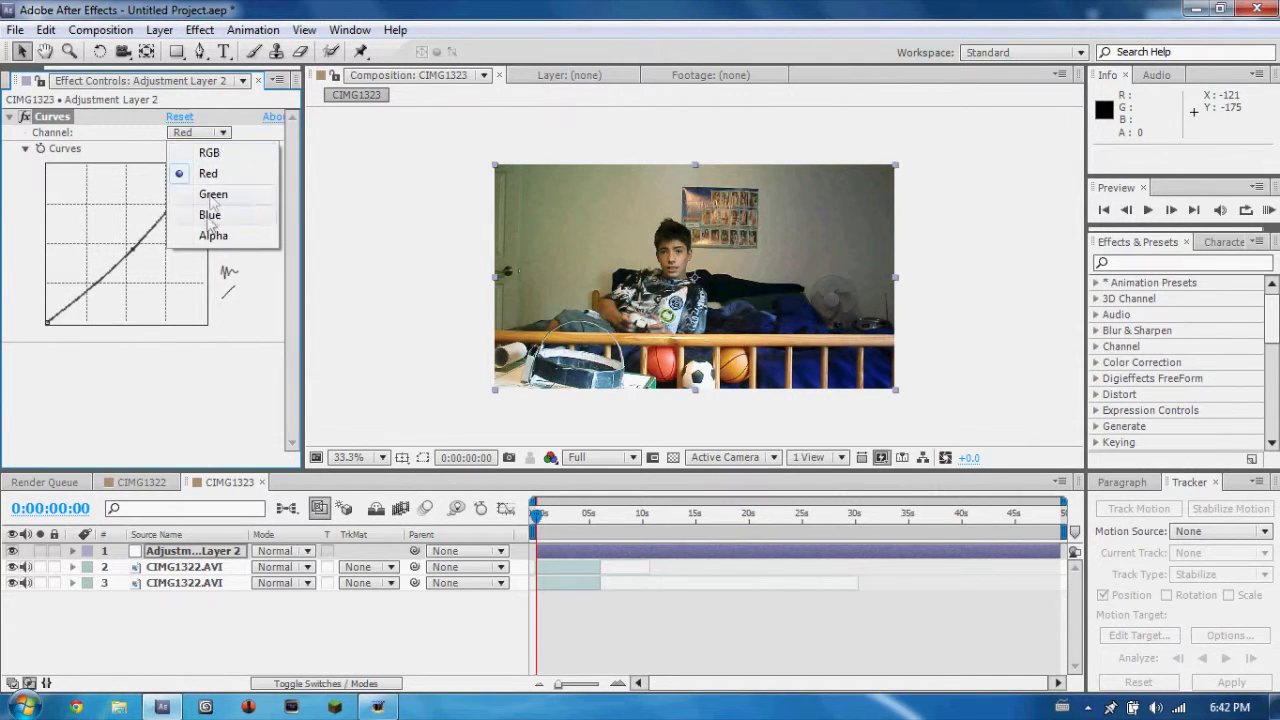
{"action": "left_click", "coordinate": [195, 216]}
{"action": "left_click_drag", "start_coordinate": [124, 244], "coordinate": [121, 240]}
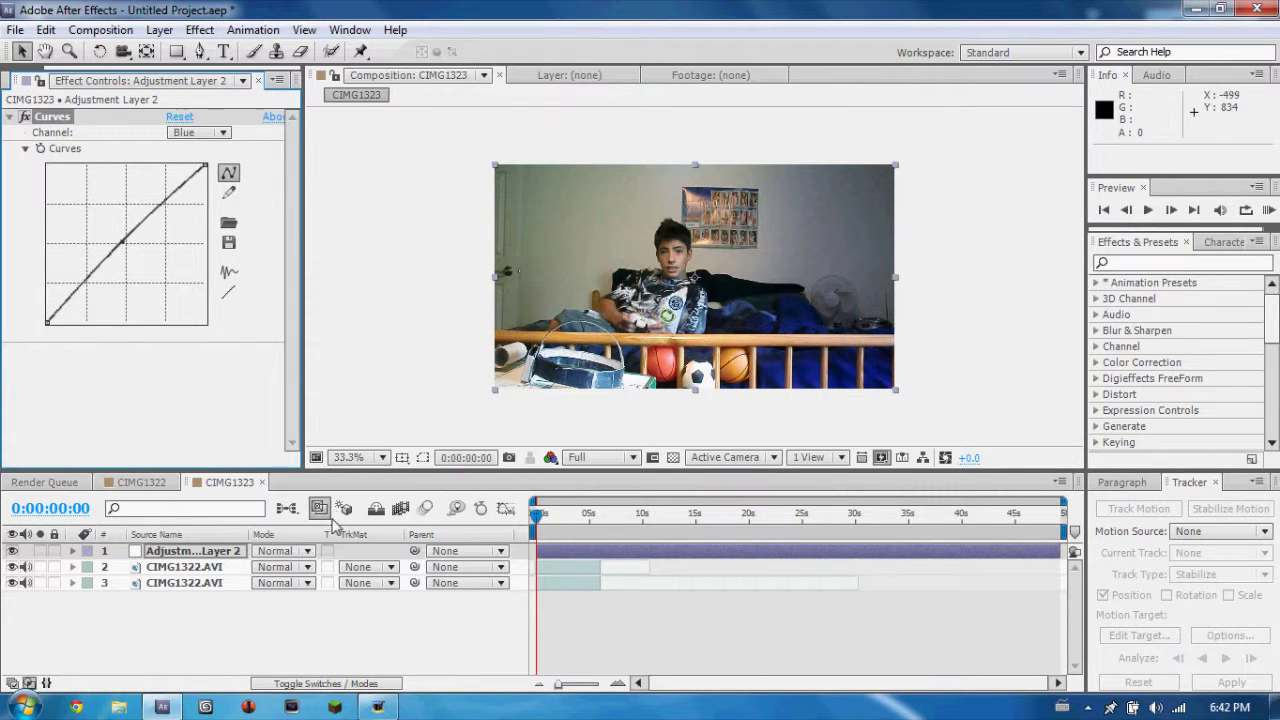
{"action": "left_click", "coordinate": [186, 602]}
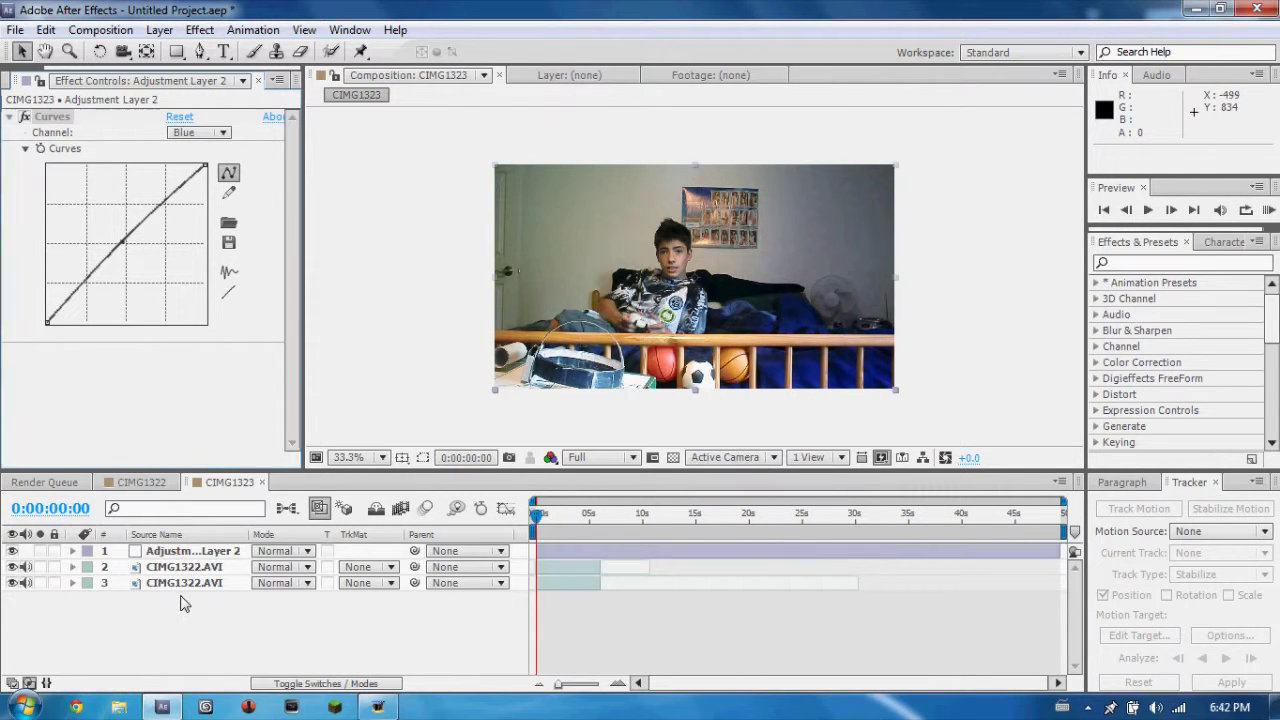
{"action": "left_click", "coordinate": [11, 117]}
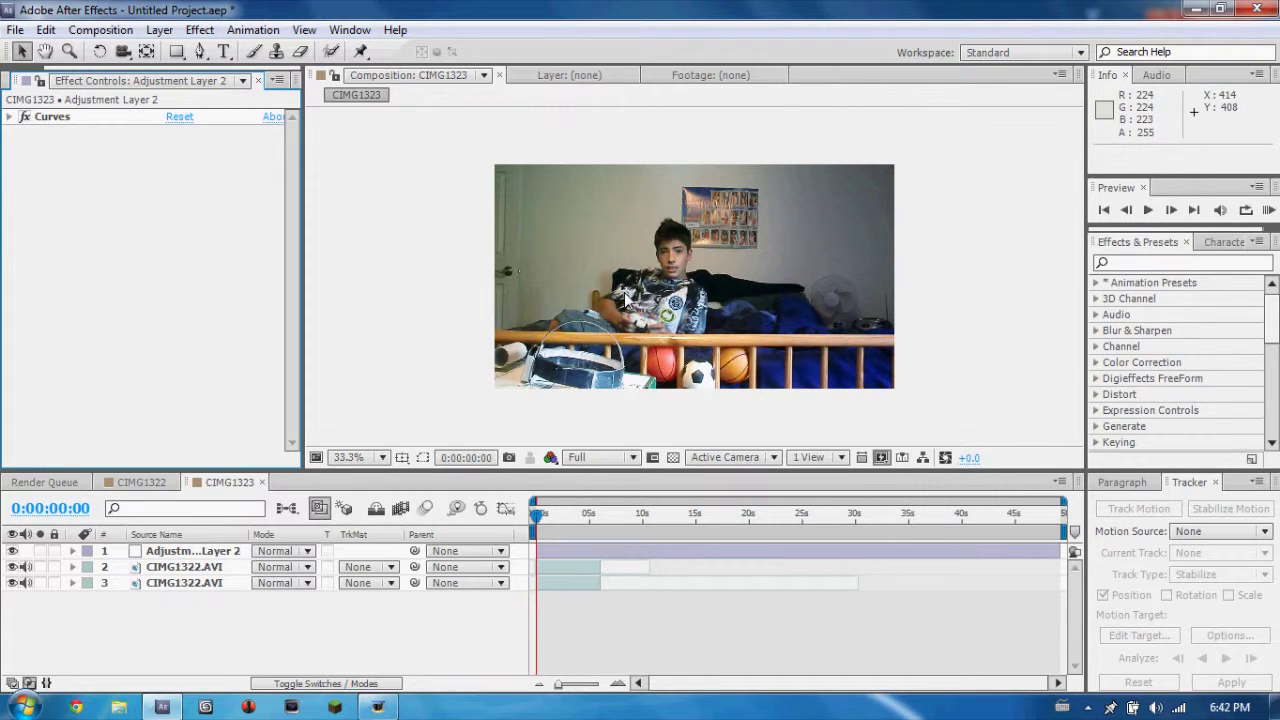
Step: Preview a later frame, return to the start, and set the CIMG1323 viewer to 50%
{"action": "left_click_drag", "start_coordinate": [538, 521], "coordinate": [570, 530]}
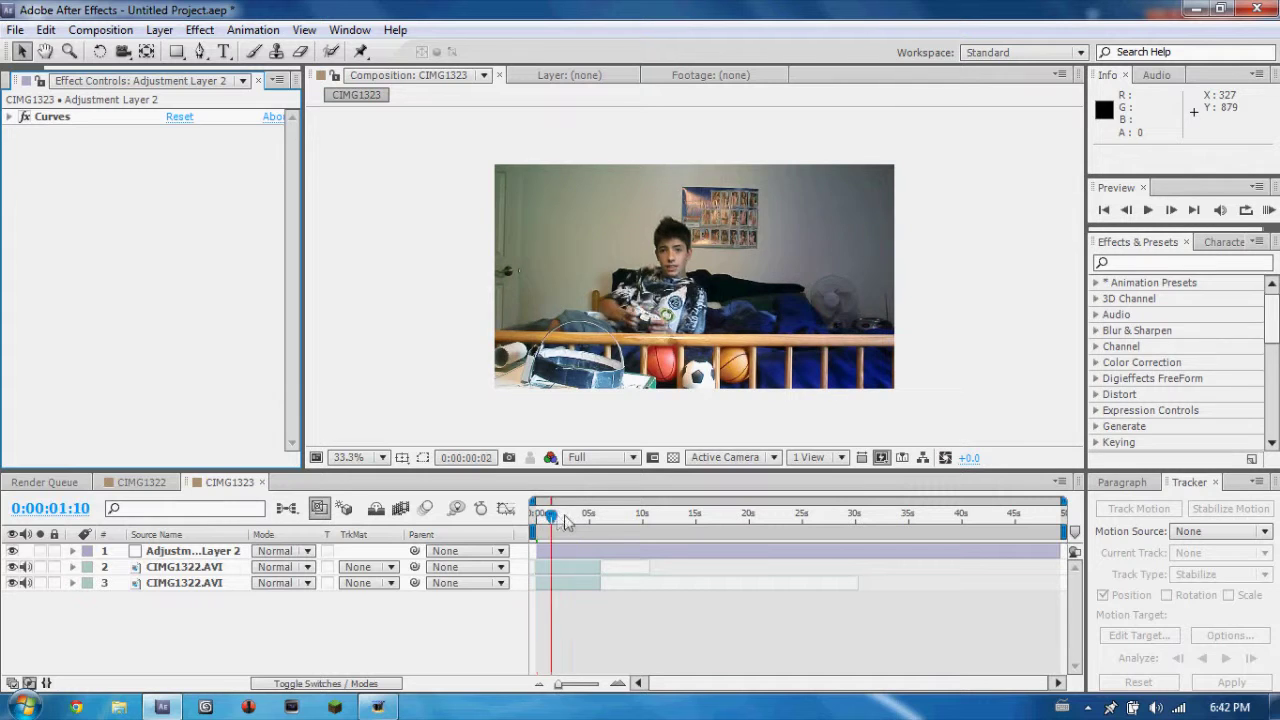
{"action": "left_click_drag", "start_coordinate": [570, 530], "coordinate": [460, 540]}
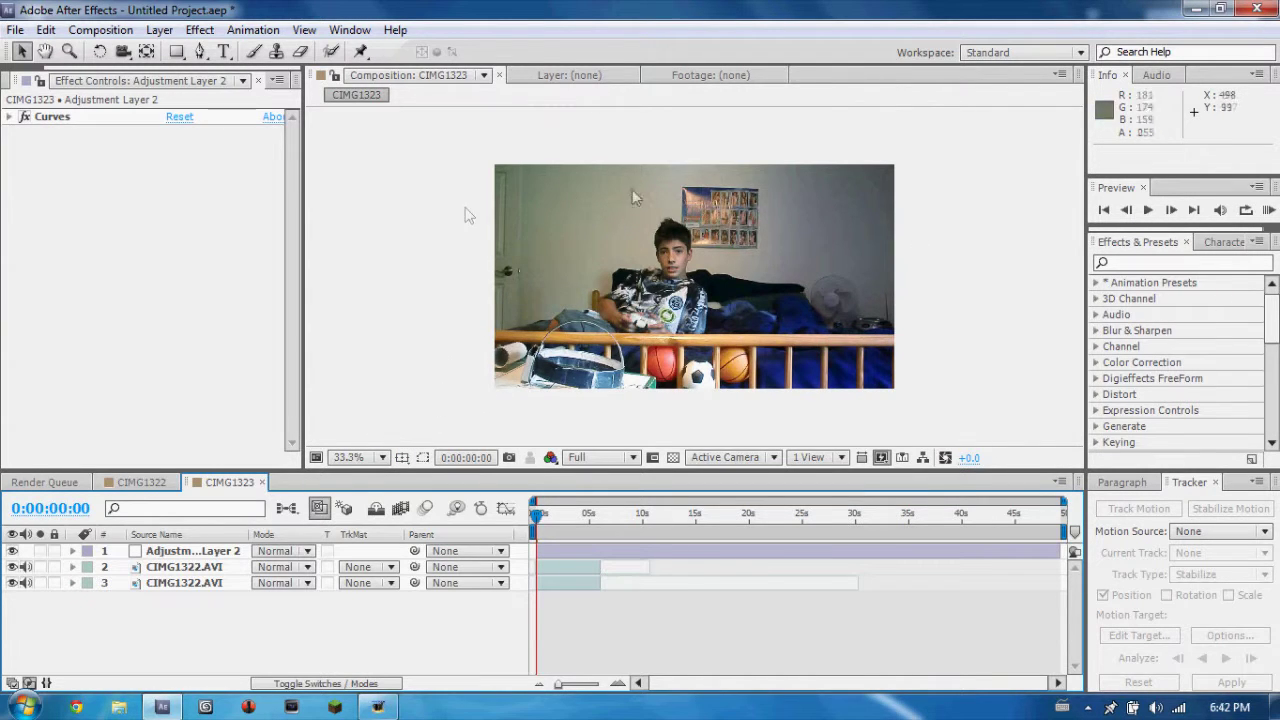
{"action": "key", "text": "comma"}
{"action": "key", "text": "comma"}
{"action": "key", "text": "comma"}
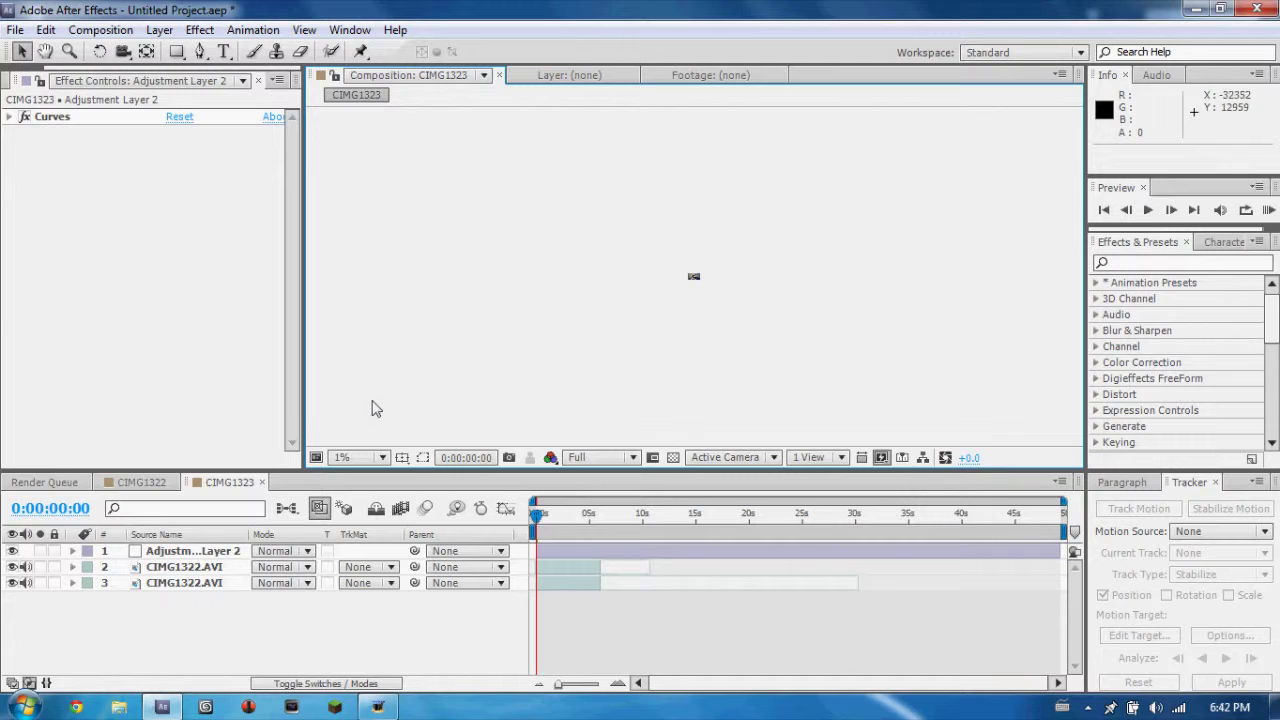
{"action": "left_click", "coordinate": [356, 456]}
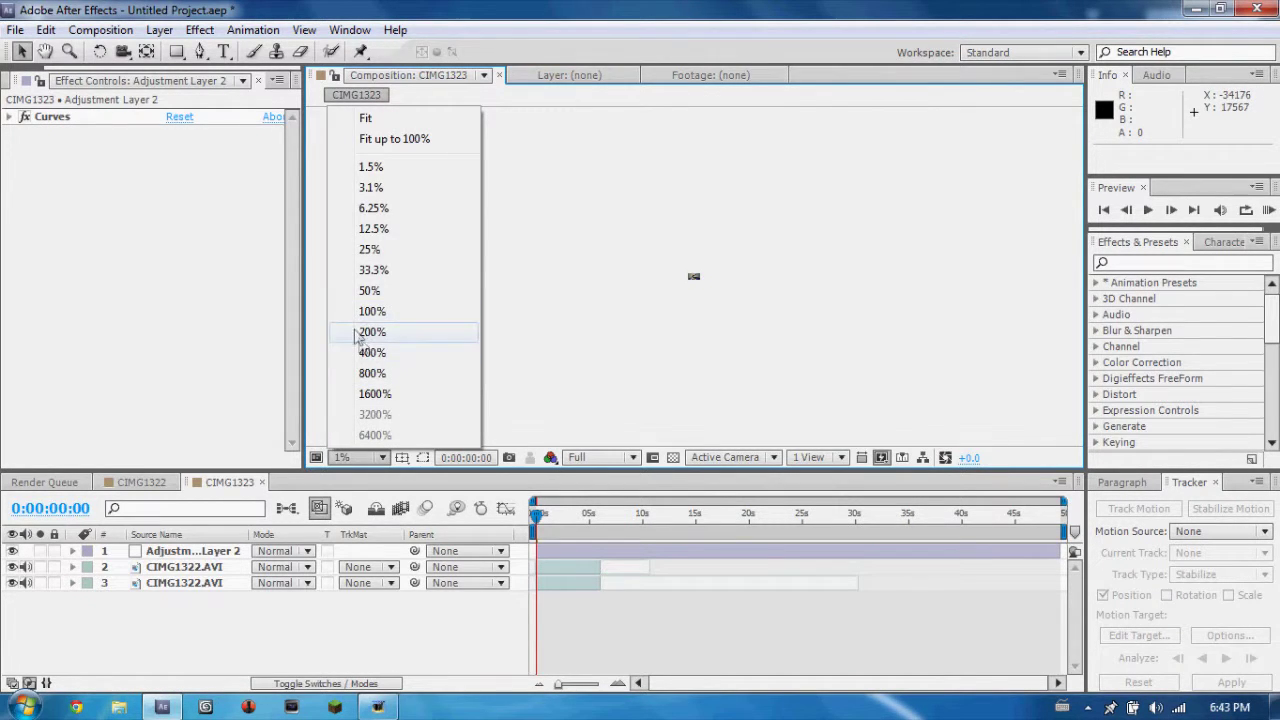
{"action": "left_click", "coordinate": [360, 316]}
{"action": "left_click", "coordinate": [368, 460]}
{"action": "left_click", "coordinate": [365, 290]}
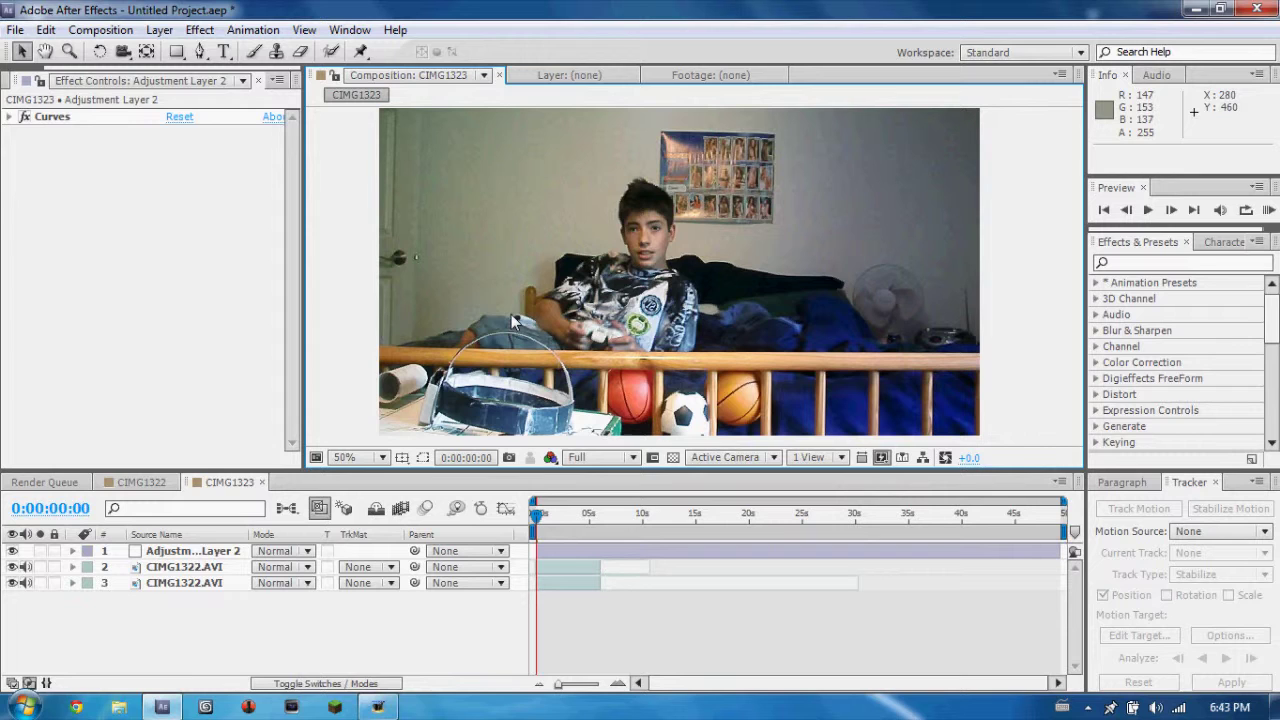
Step: Dismiss the effects list unused, scrub to about five seconds, and switch to CIMG1322
{"action": "left_click", "coordinate": [200, 30]}
{"action": "left_click", "coordinate": [199, 534]}
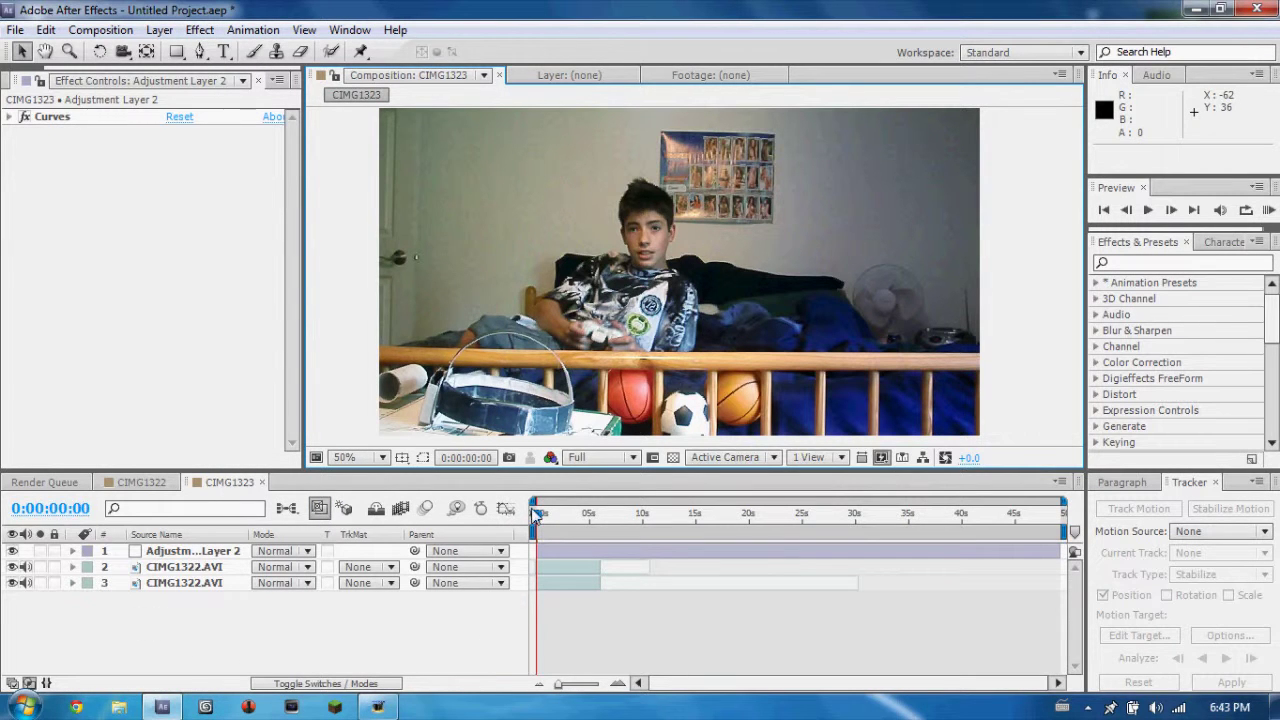
{"action": "mouse_move", "coordinate": [538, 516]}
{"action": "left_mouse_down"}
{"action": "mouse_move", "coordinate": [643, 530]}
{"action": "mouse_move", "coordinate": [538, 516]}
{"action": "left_mouse_up"}
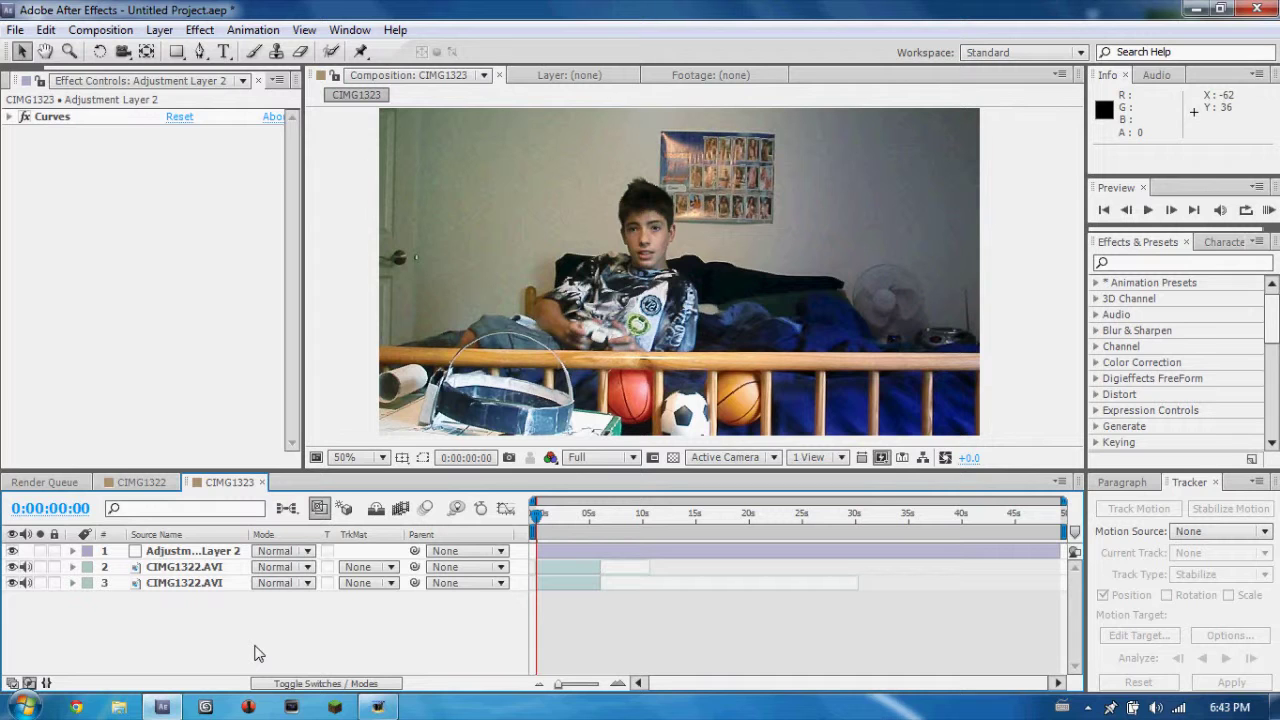
{"action": "left_click", "coordinate": [141, 482]}
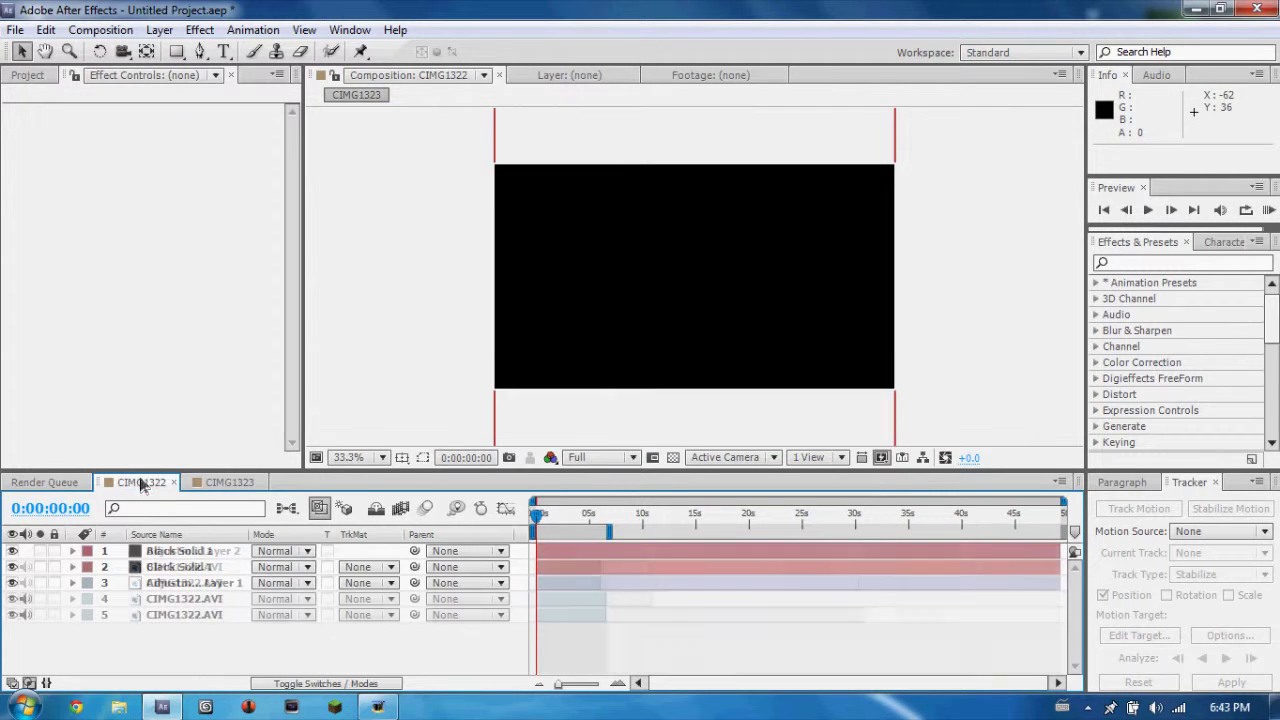
Step: Preview playback, compare CIMG1322 with CIMG1323, and scrub CIMG1323 to 0:00:04:10
{"action": "left_click", "coordinate": [1147, 210]}
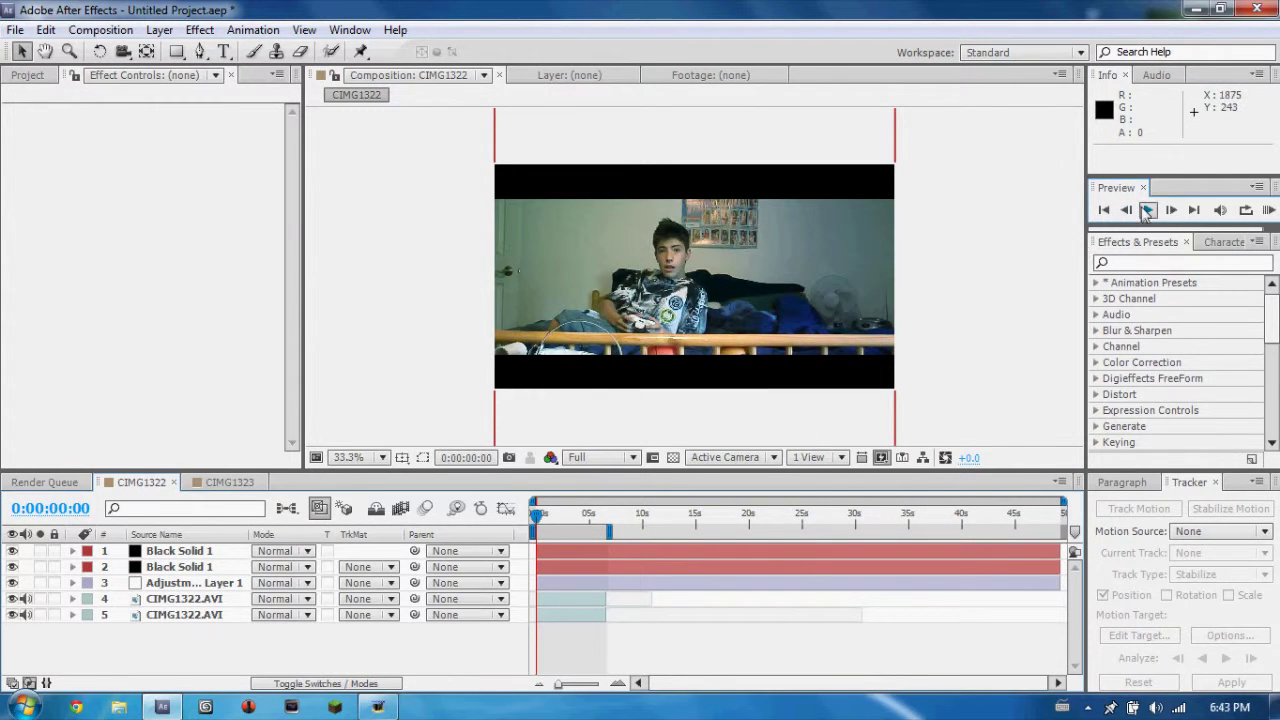
{"action": "left_click", "coordinate": [229, 482]}
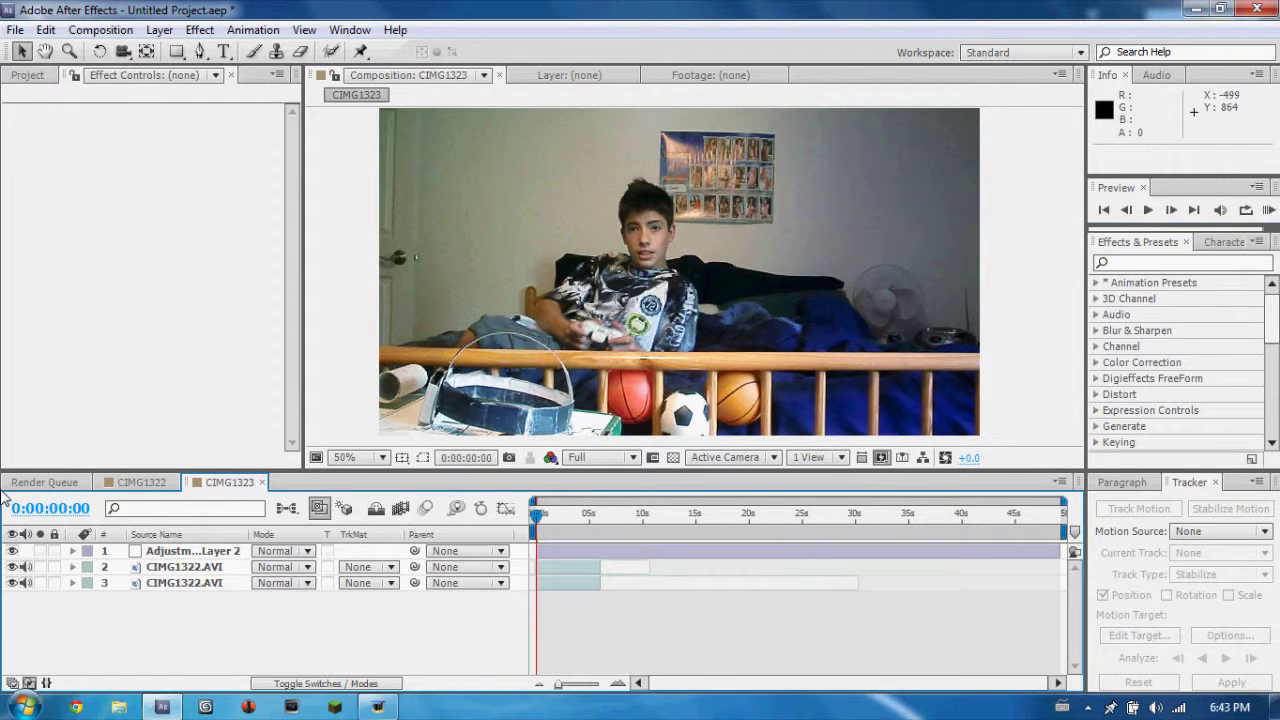
{"action": "left_click", "coordinate": [157, 484]}
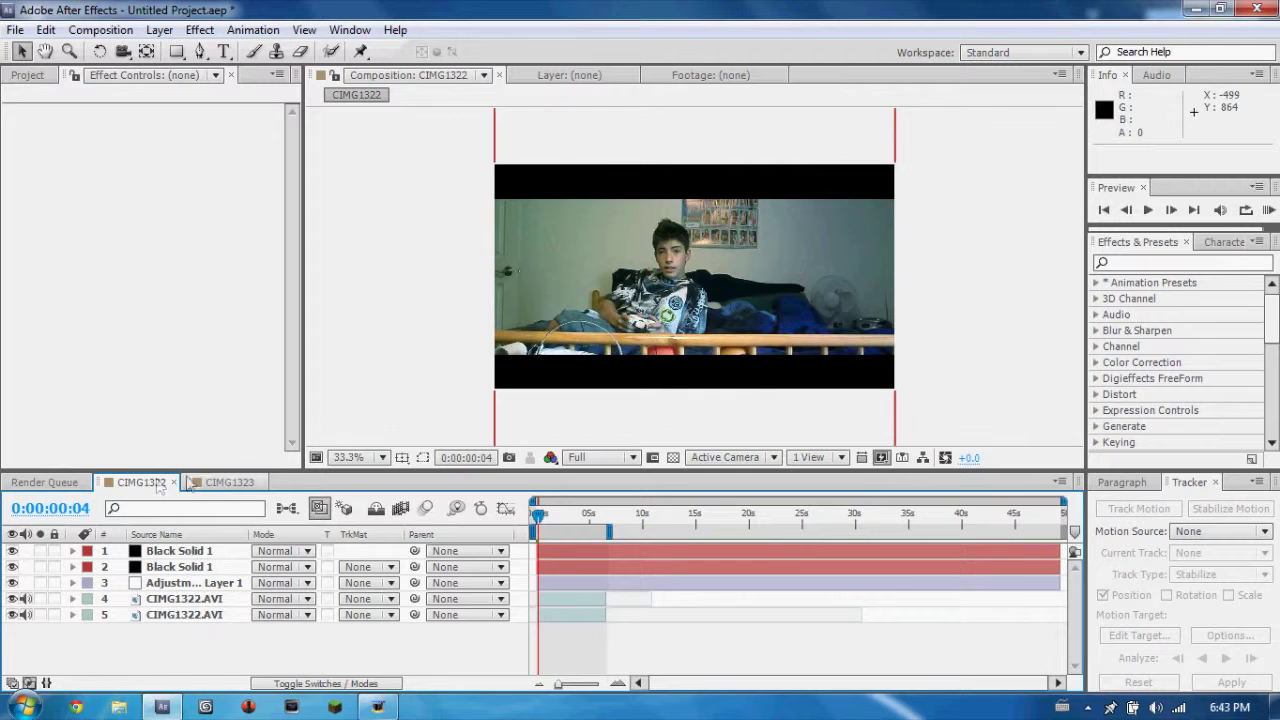
{"action": "left_click", "coordinate": [229, 482]}
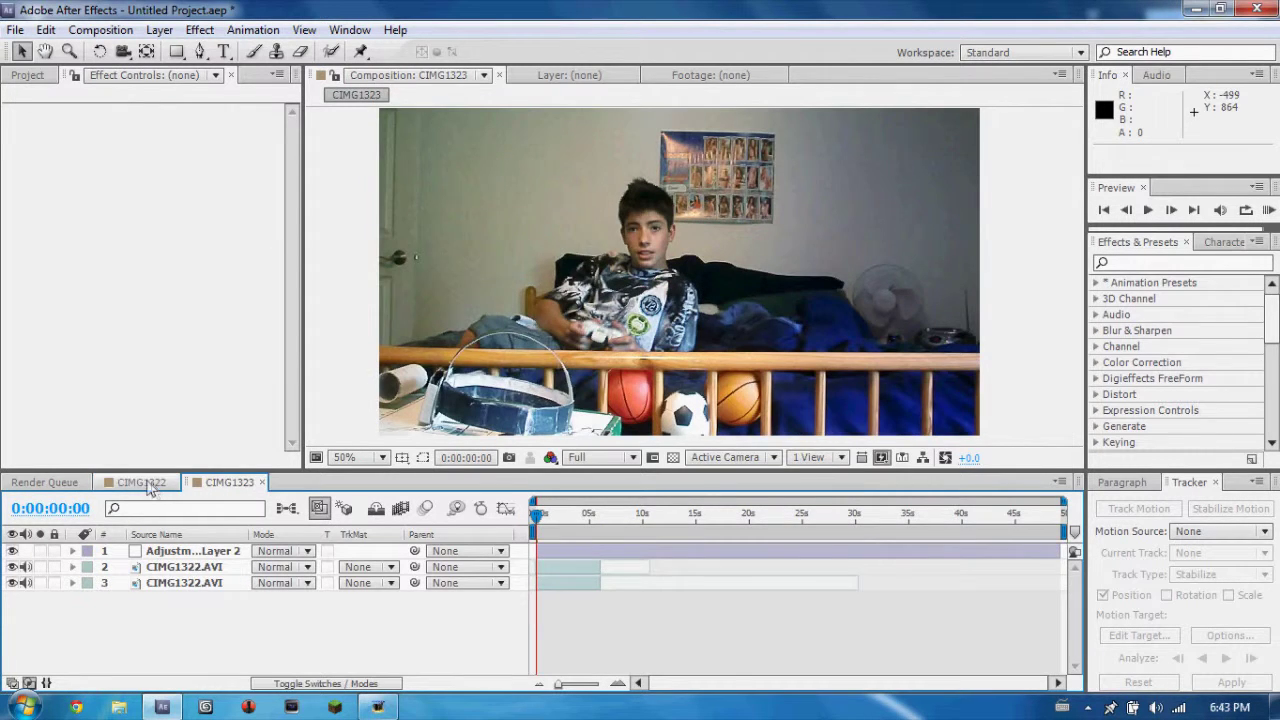
{"action": "left_click", "coordinate": [152, 484]}
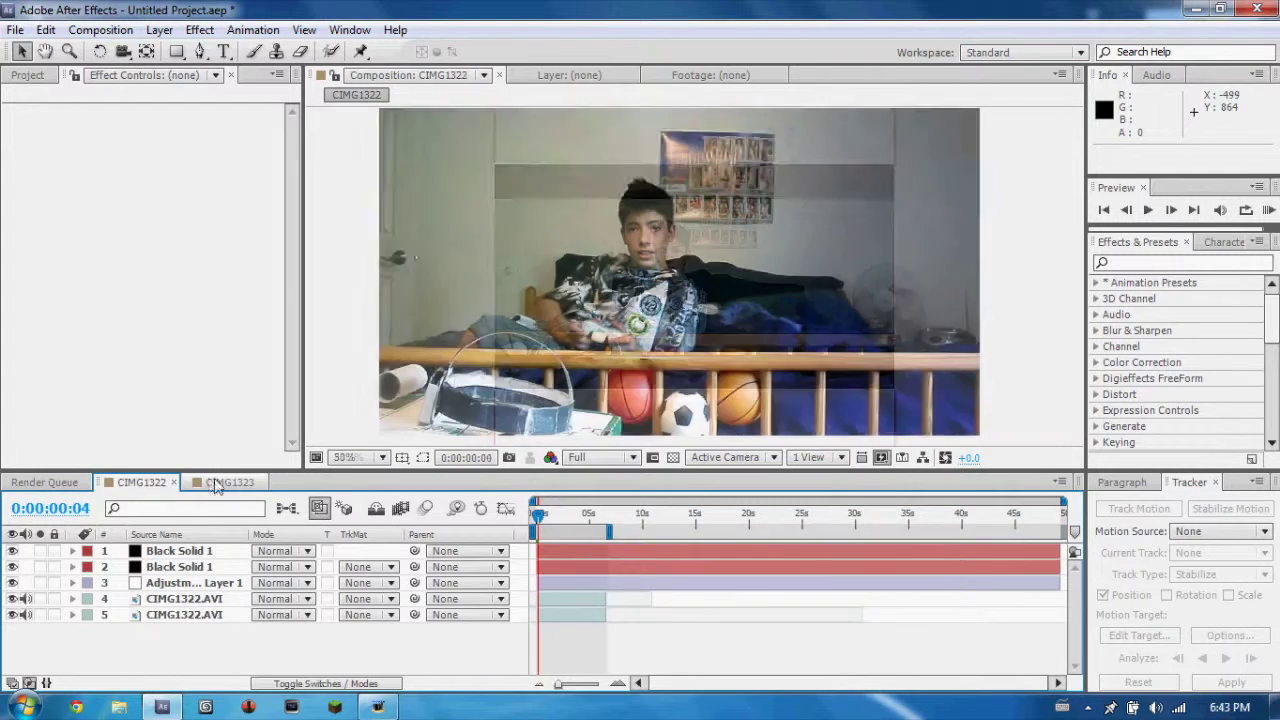
{"action": "left_click", "coordinate": [215, 483]}
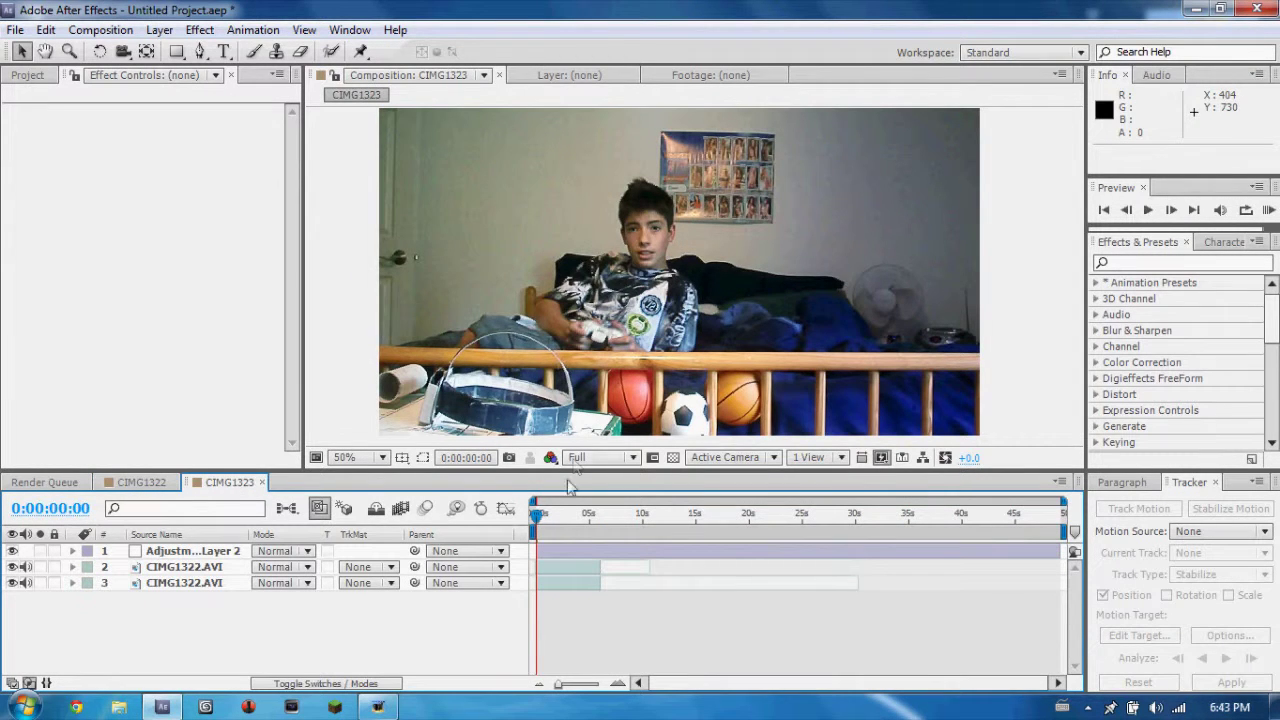
{"action": "left_click_drag", "start_coordinate": [537, 515], "coordinate": [586, 515]}
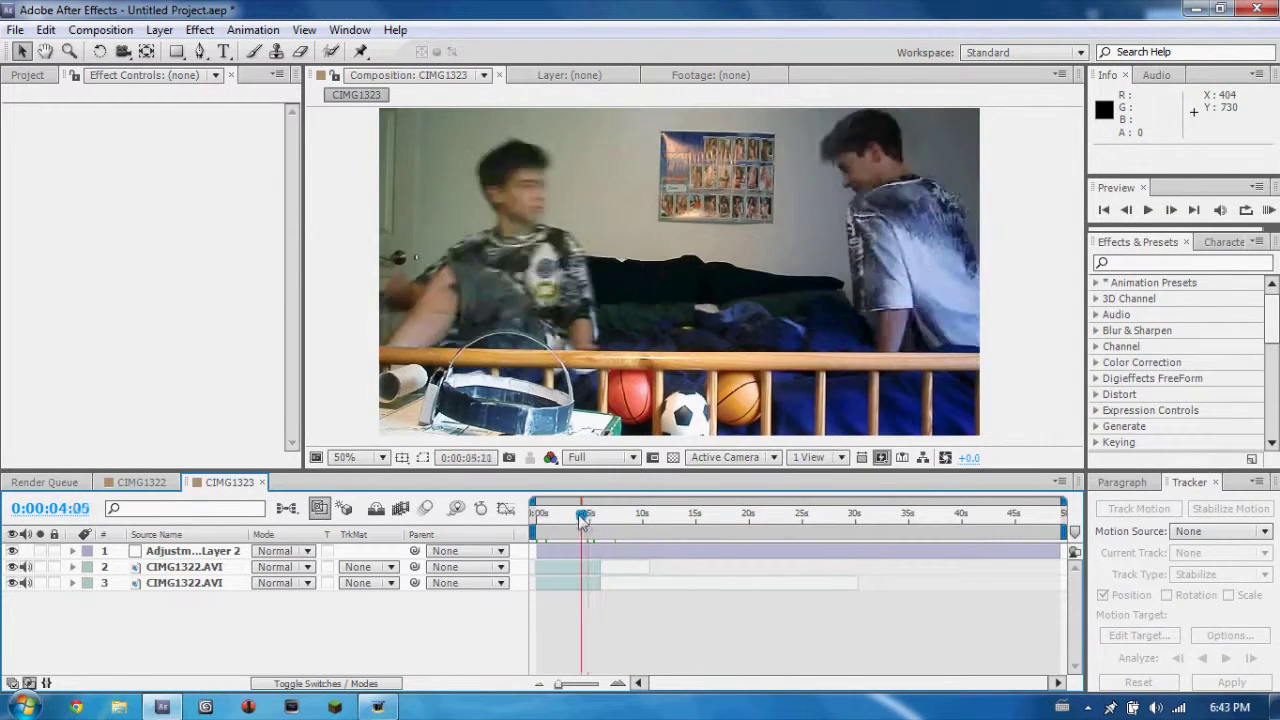
{"action": "left_click_drag", "start_coordinate": [586, 517], "coordinate": [583, 517]}
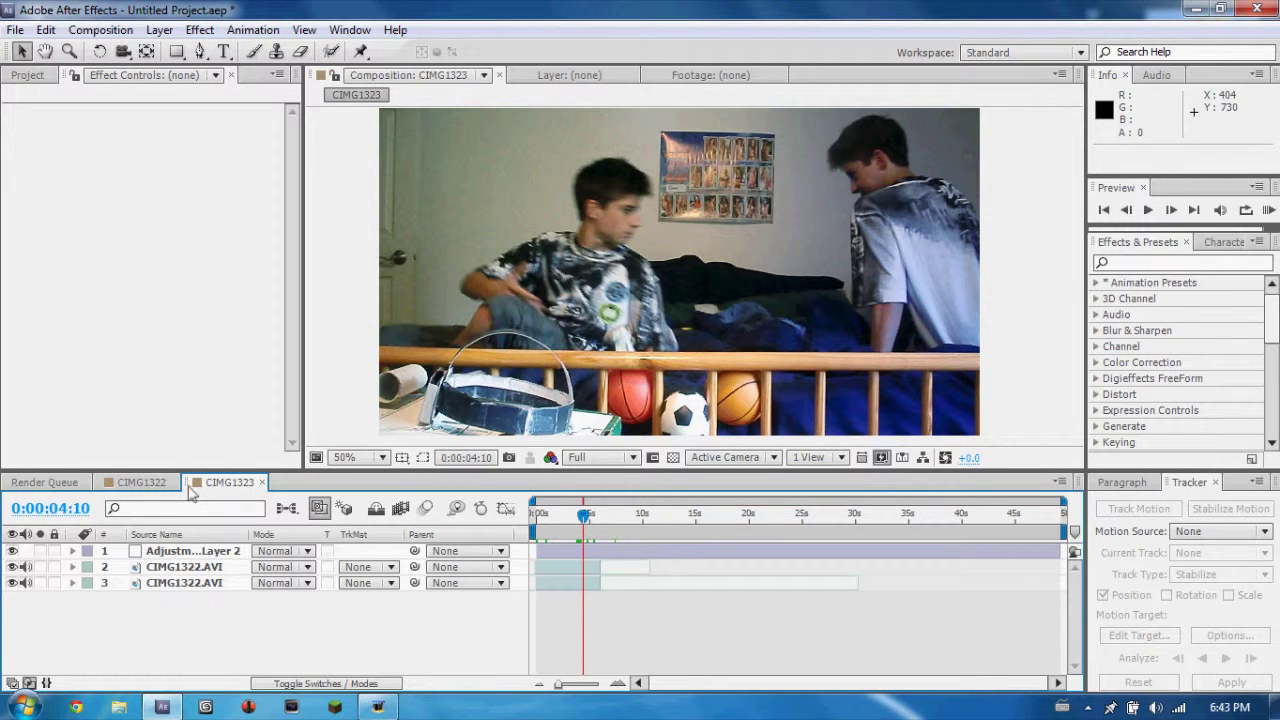
Step: Move CIMG1322 to 0:00:04:18, compare it with CIMG1323, and return to CIMG1323's layer 2 masks
{"action": "left_click", "coordinate": [141, 482]}
{"action": "left_click", "coordinate": [541, 515]}
{"action": "left_click_drag", "start_coordinate": [557, 514], "coordinate": [589, 513]}
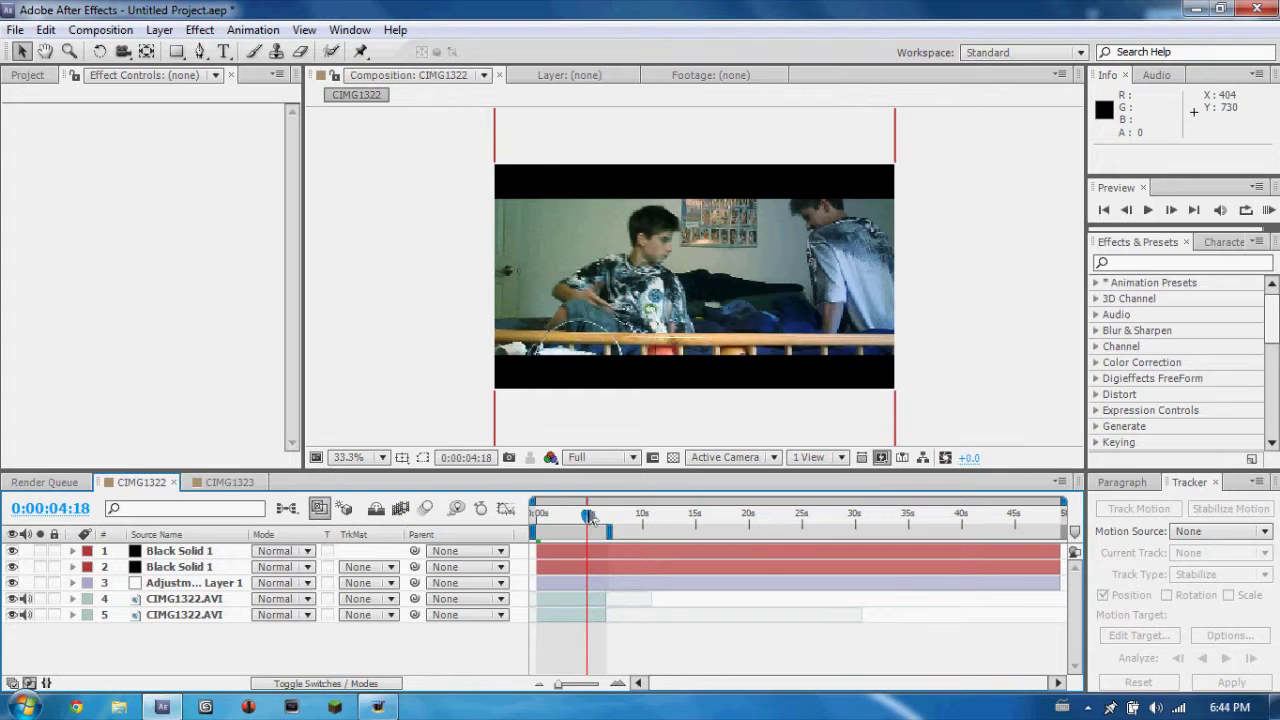
{"action": "left_click", "coordinate": [216, 485]}
{"action": "left_click", "coordinate": [168, 485]}
{"action": "left_click", "coordinate": [200, 483]}
{"action": "left_click", "coordinate": [165, 483]}
{"action": "left_click", "coordinate": [200, 483]}
{"action": "left_click", "coordinate": [165, 483]}
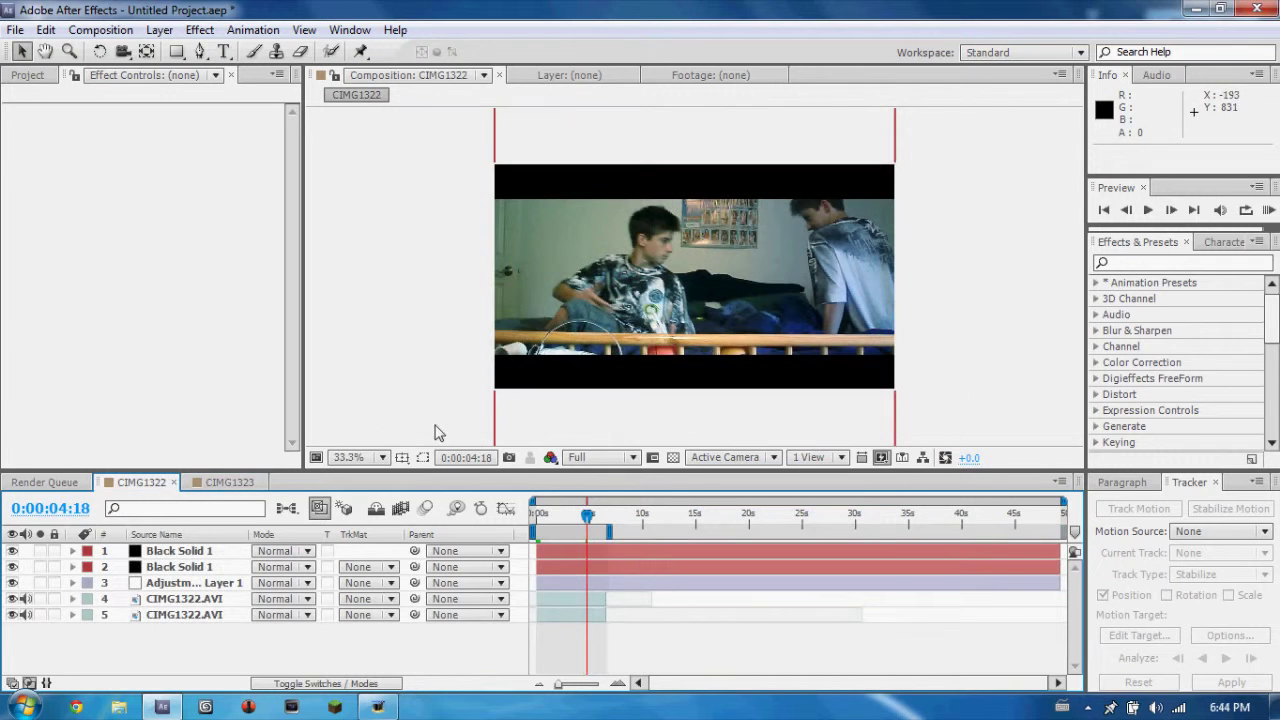
{"action": "left_click", "coordinate": [214, 485]}
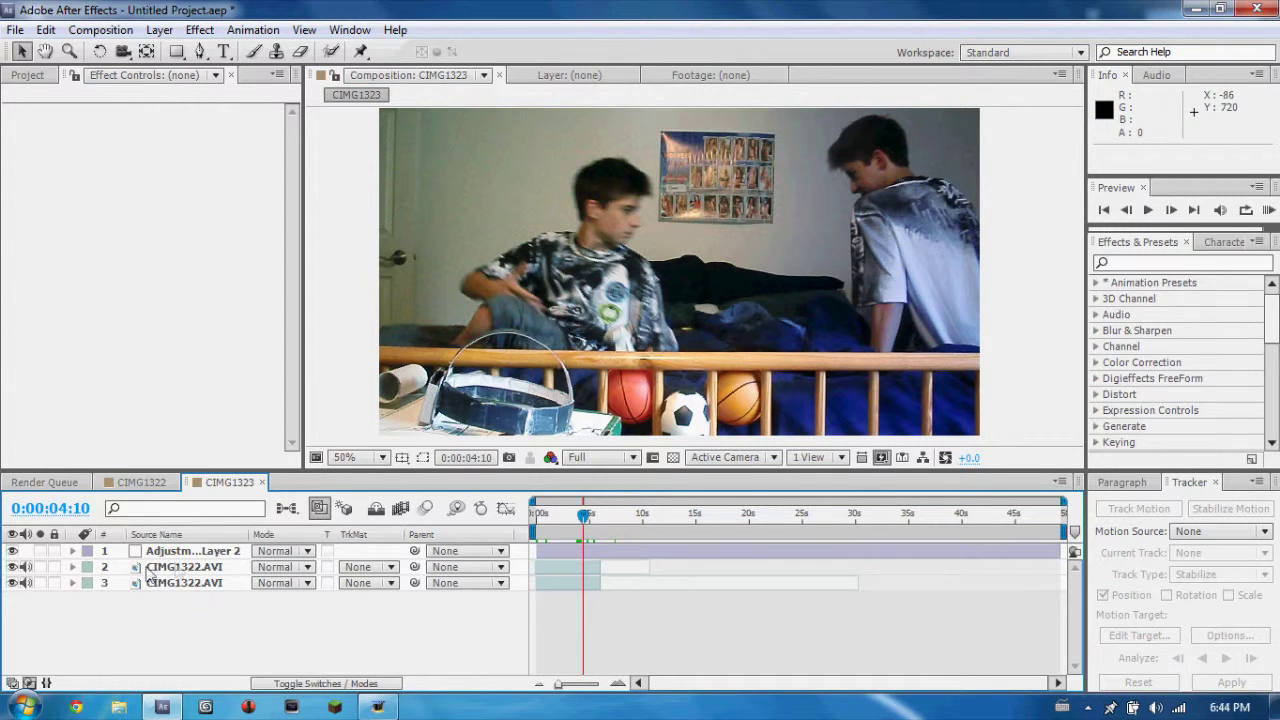
{"action": "left_click", "coordinate": [72, 567]}
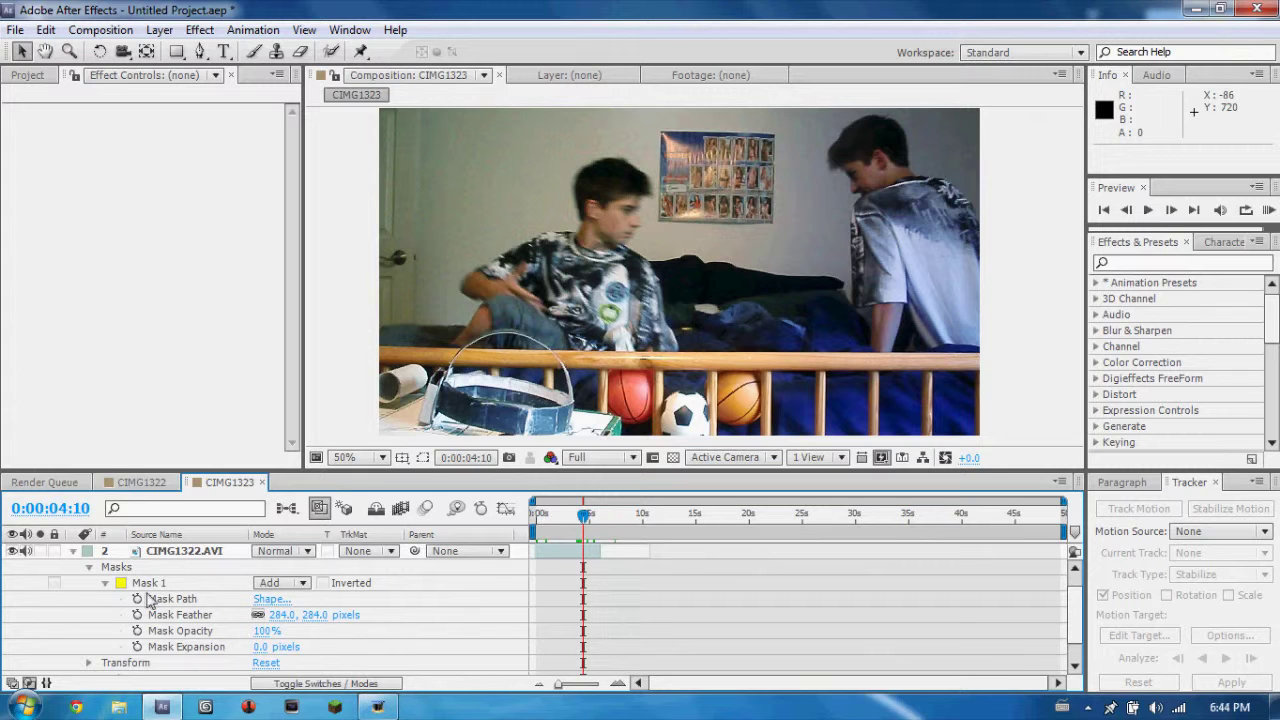
Step: Keyframe Mask 1's path at 0:00:04:10, shift a vertex left at 0:00:02:22, and scrub to check
{"action": "left_click", "coordinate": [138, 599]}
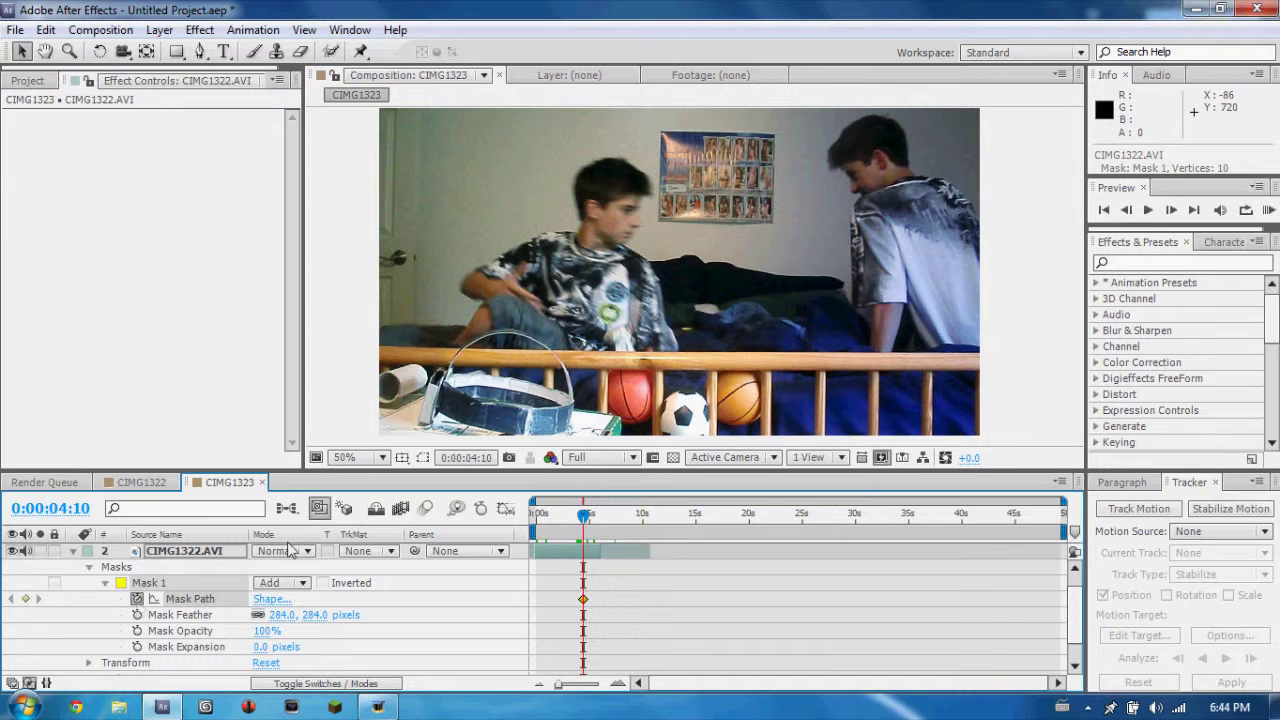
{"action": "left_click_drag", "start_coordinate": [585, 527], "coordinate": [567, 527]}
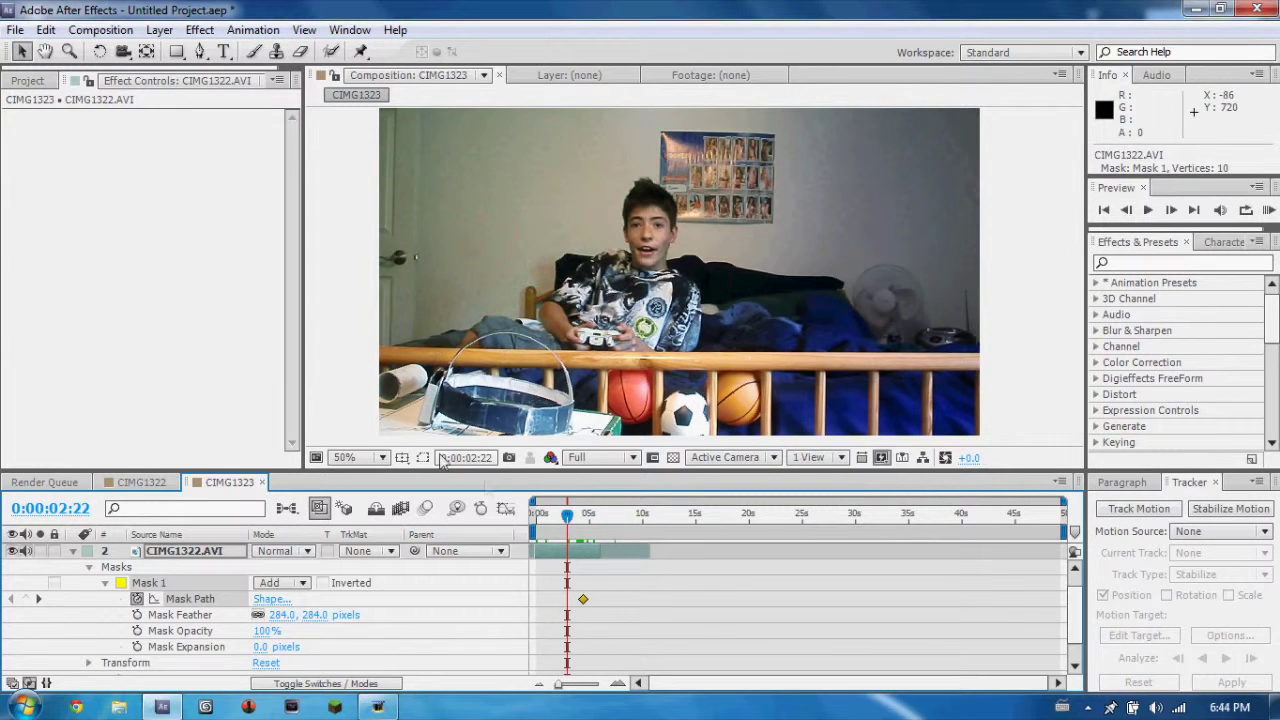
{"action": "left_click", "coordinate": [773, 220]}
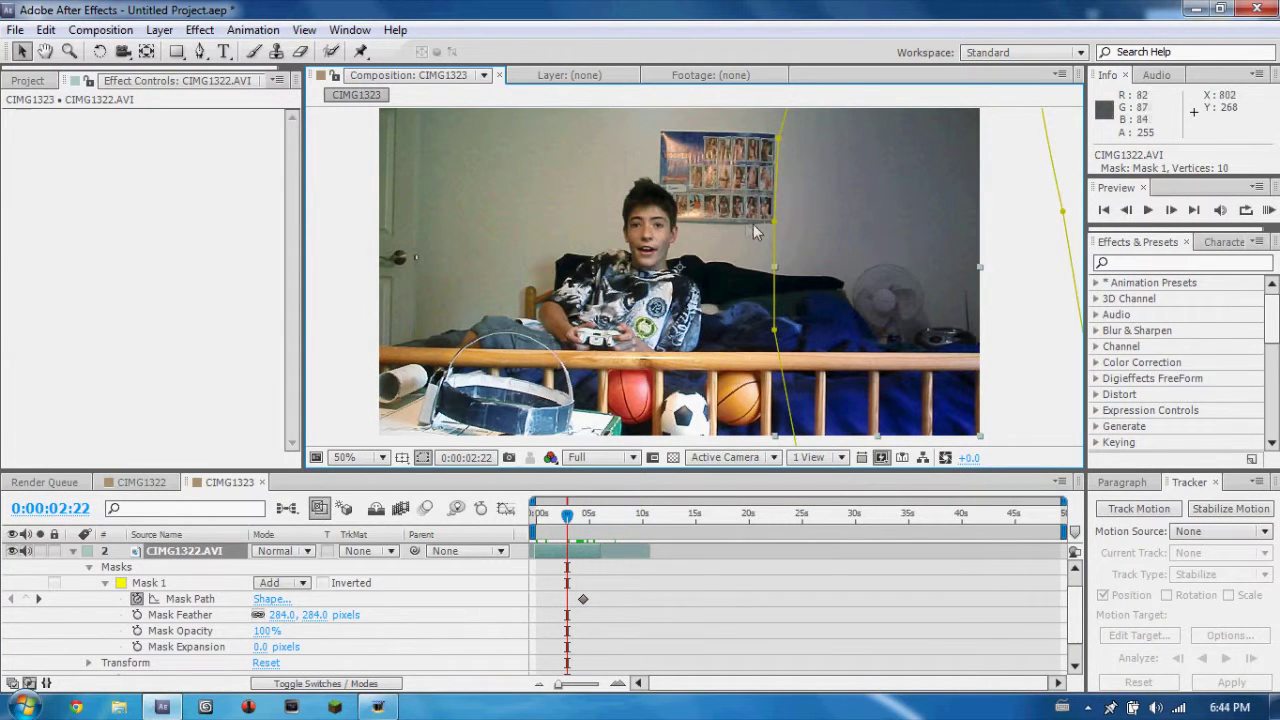
{"action": "left_click_drag", "start_coordinate": [773, 220], "coordinate": [740, 220]}
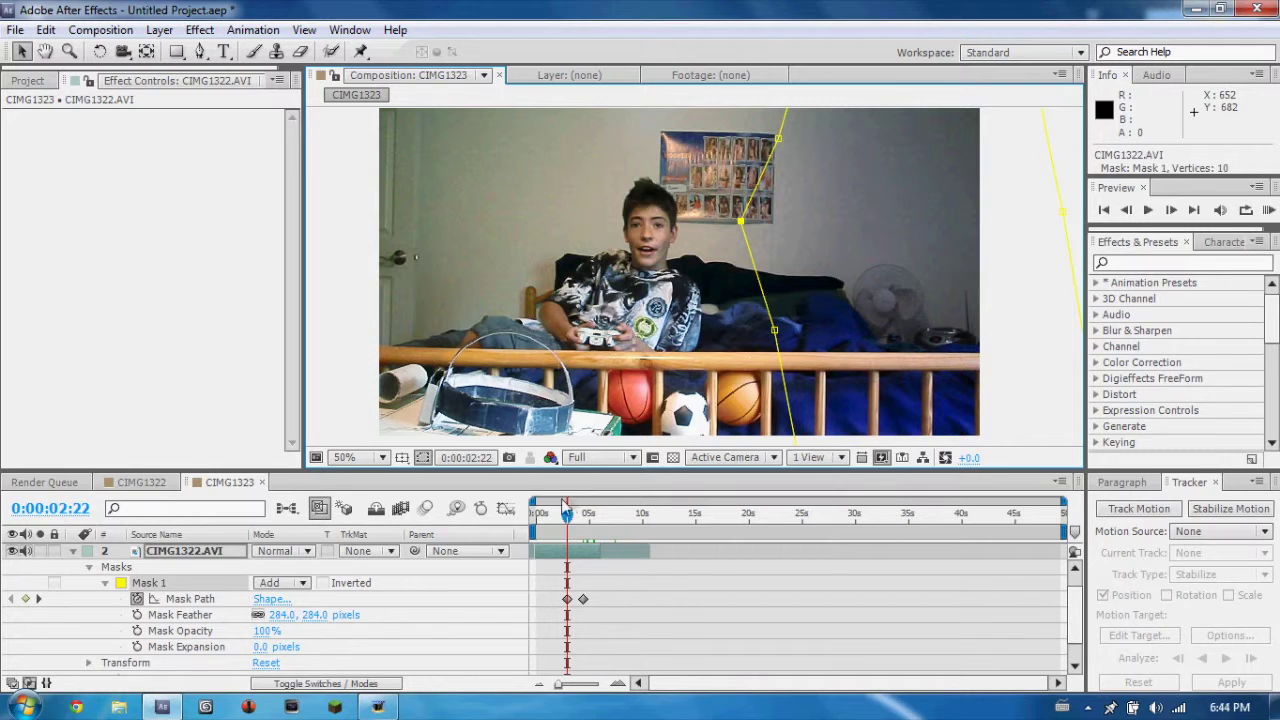
{"action": "mouse_move", "coordinate": [567, 522]}
{"action": "left_mouse_down"}
{"action": "mouse_move", "coordinate": [607, 520]}
{"action": "mouse_move", "coordinate": [578, 530]}
{"action": "left_mouse_up"}
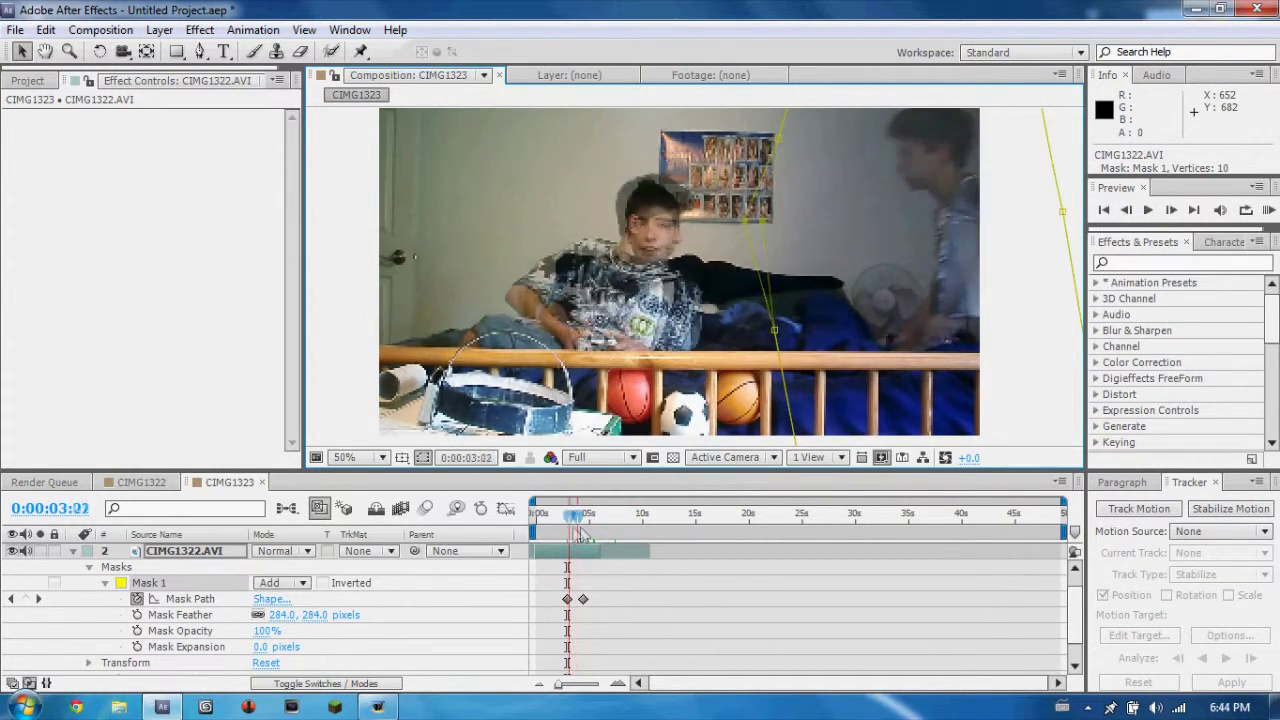
{"action": "left_click_drag", "start_coordinate": [570, 516], "coordinate": [540, 520]}
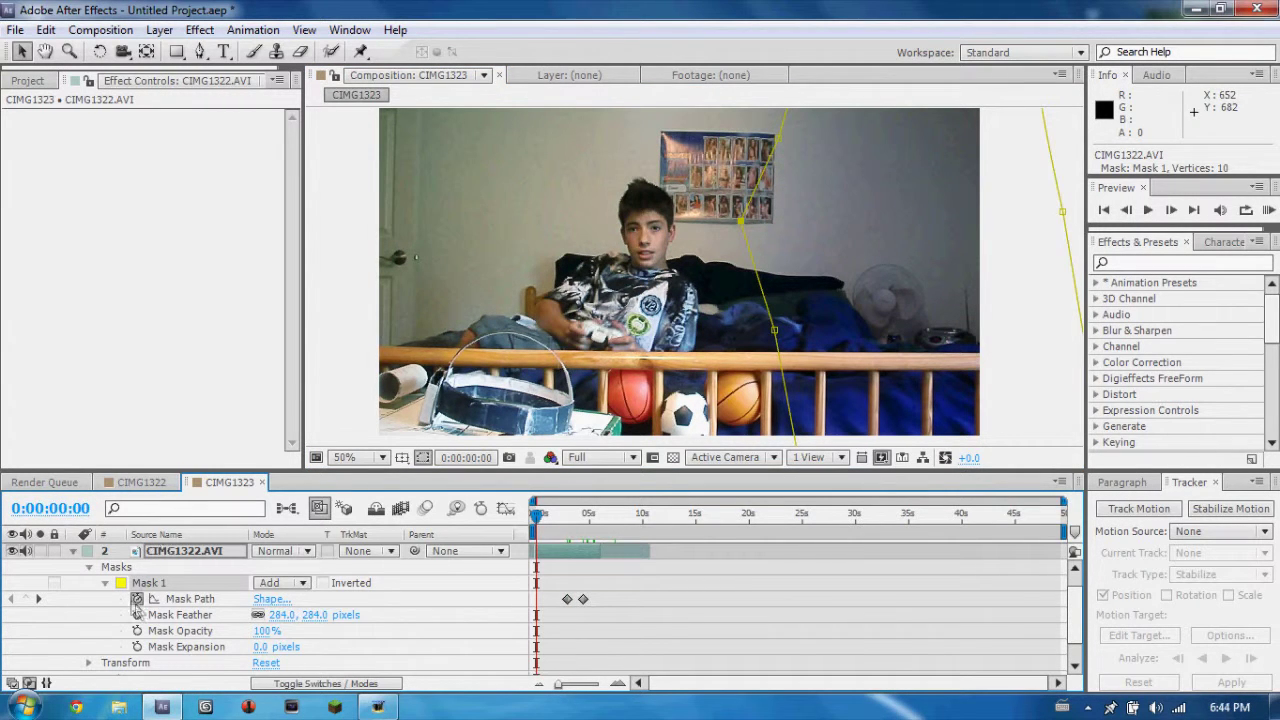